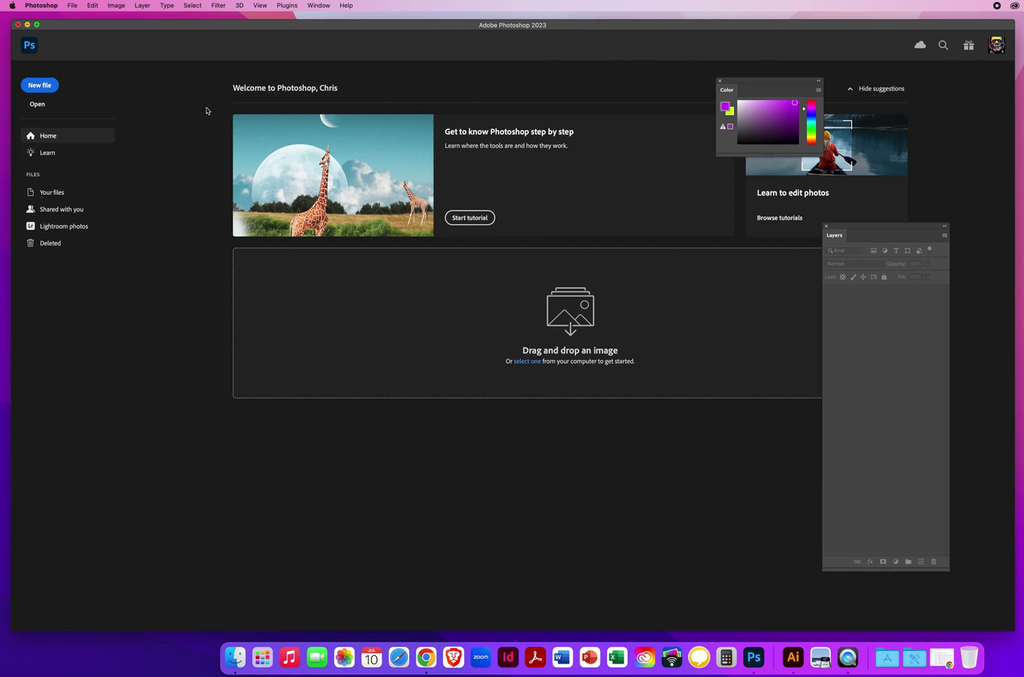
Move the floating Color panel left and the floating Layers panel up and left.
drag(748, 84, 703, 85)
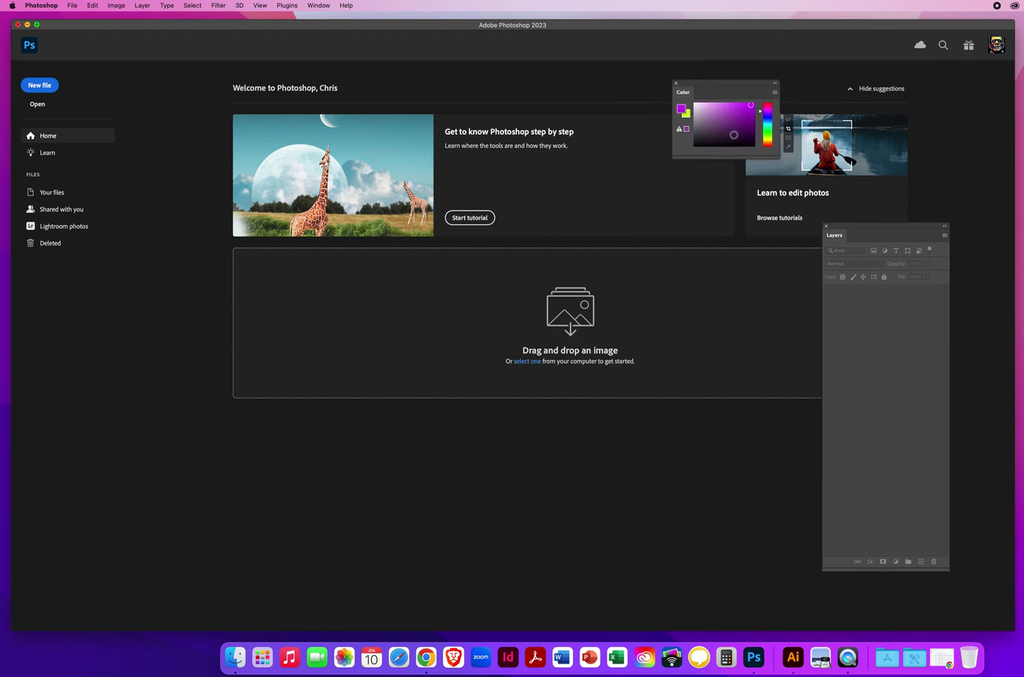
drag(840, 226, 742, 212)
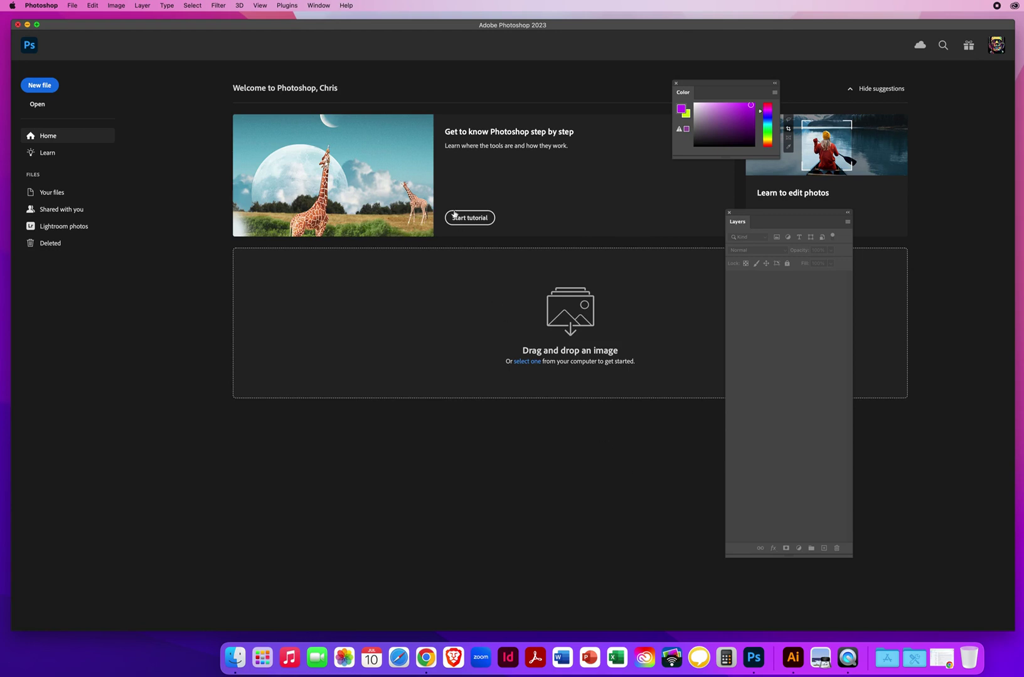
Switch to the Essentials (Default) workspace from the Window menu.
click(318, 5)
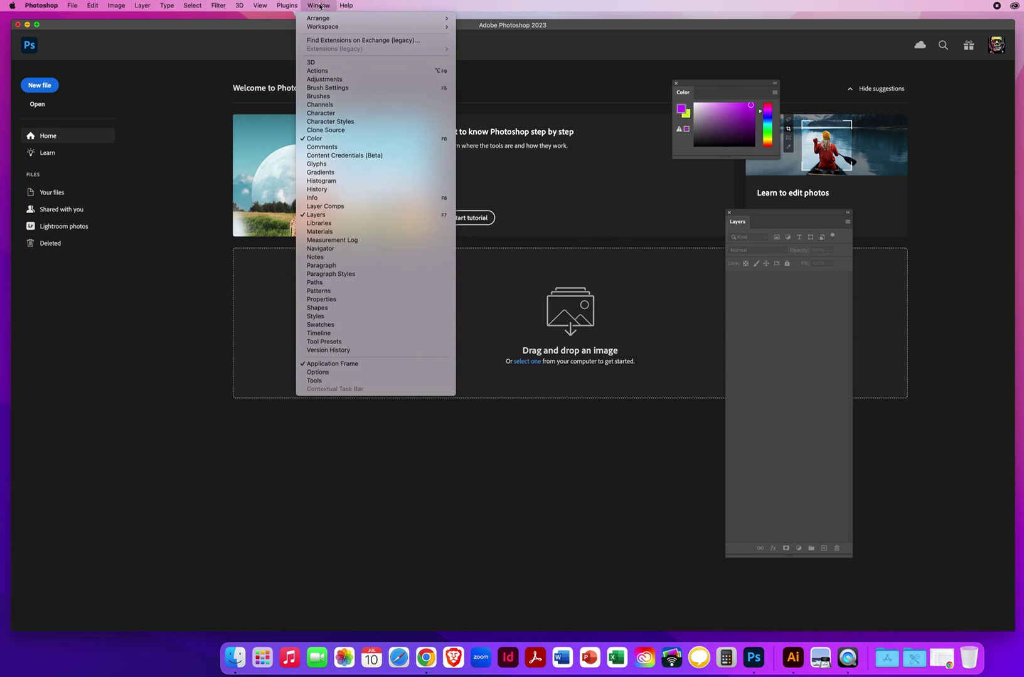
mouse_move(317, 28)
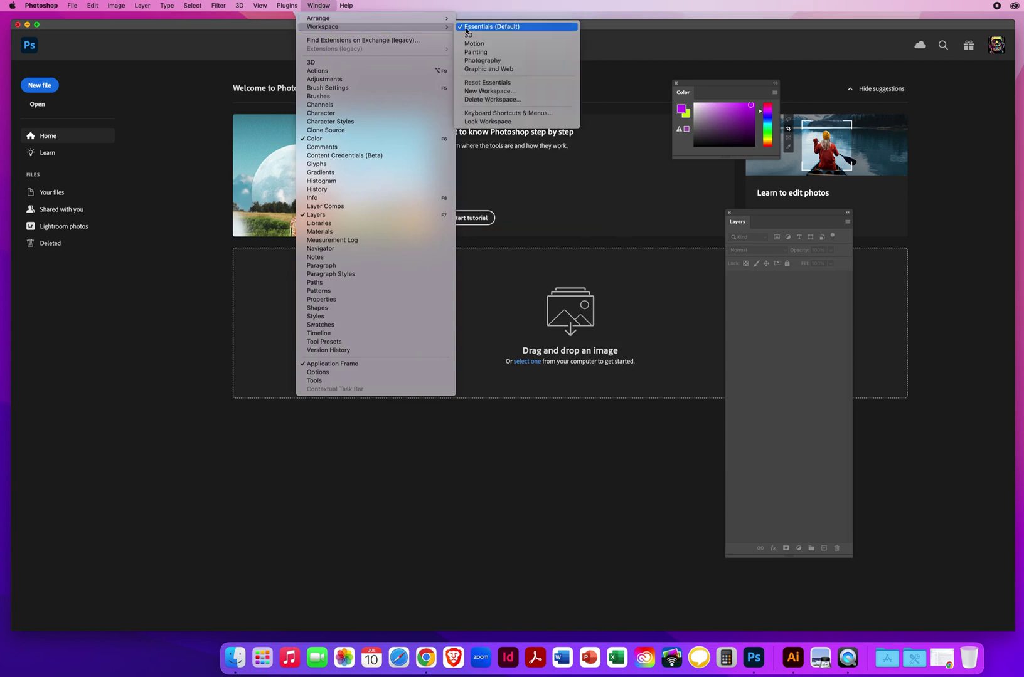
click(508, 27)
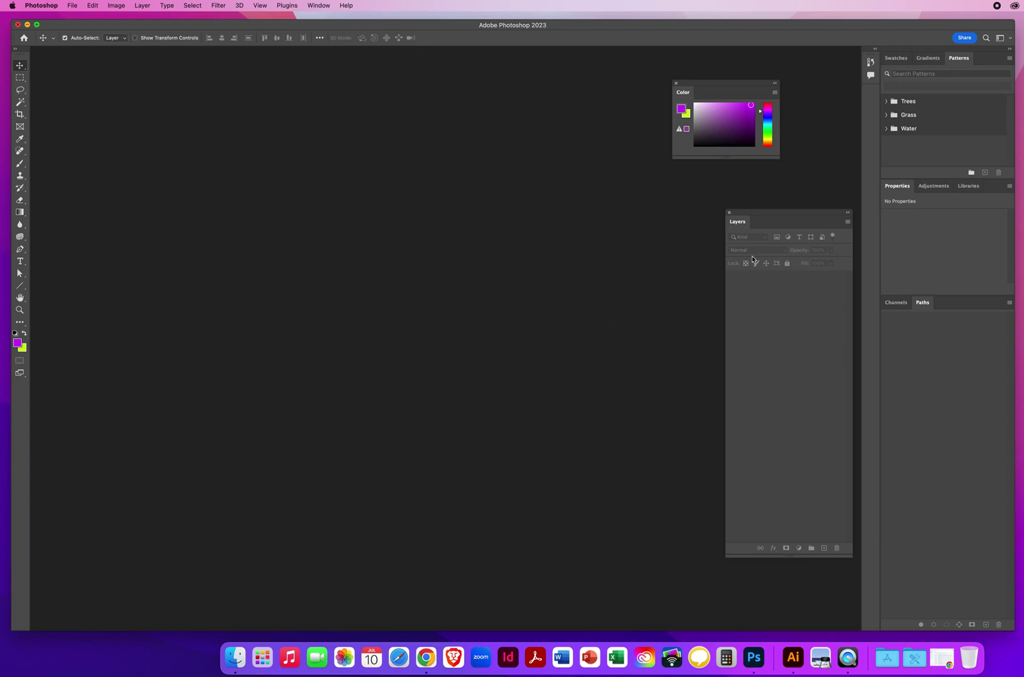
Reposition the floating Layers and Color panels so they sit together.
drag(766, 212, 735, 220)
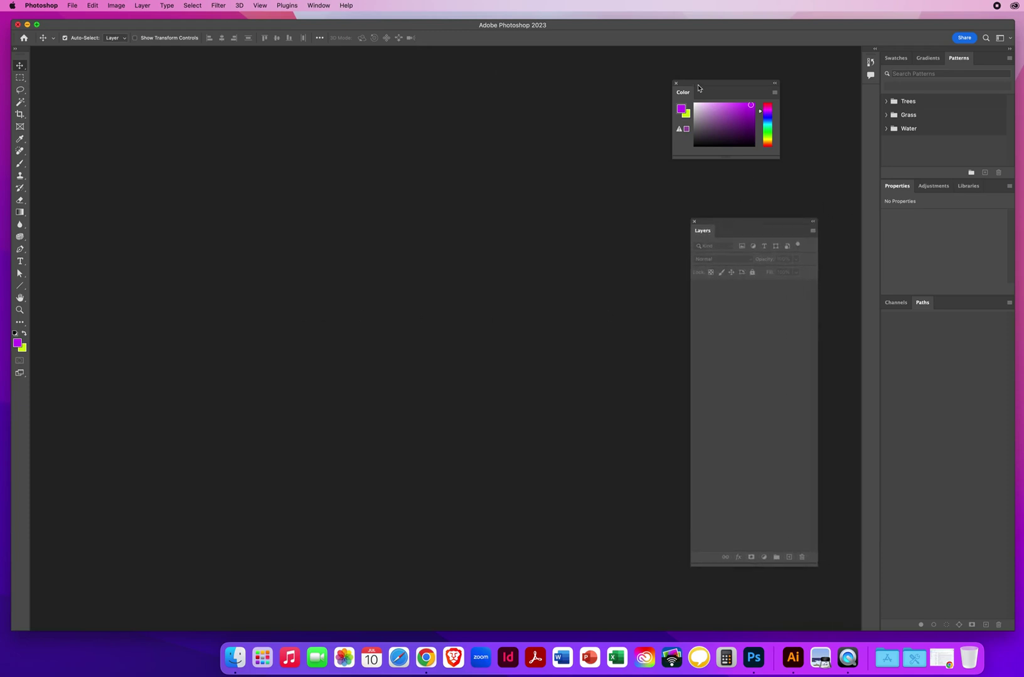
drag(704, 90, 662, 86)
drag(724, 225, 741, 210)
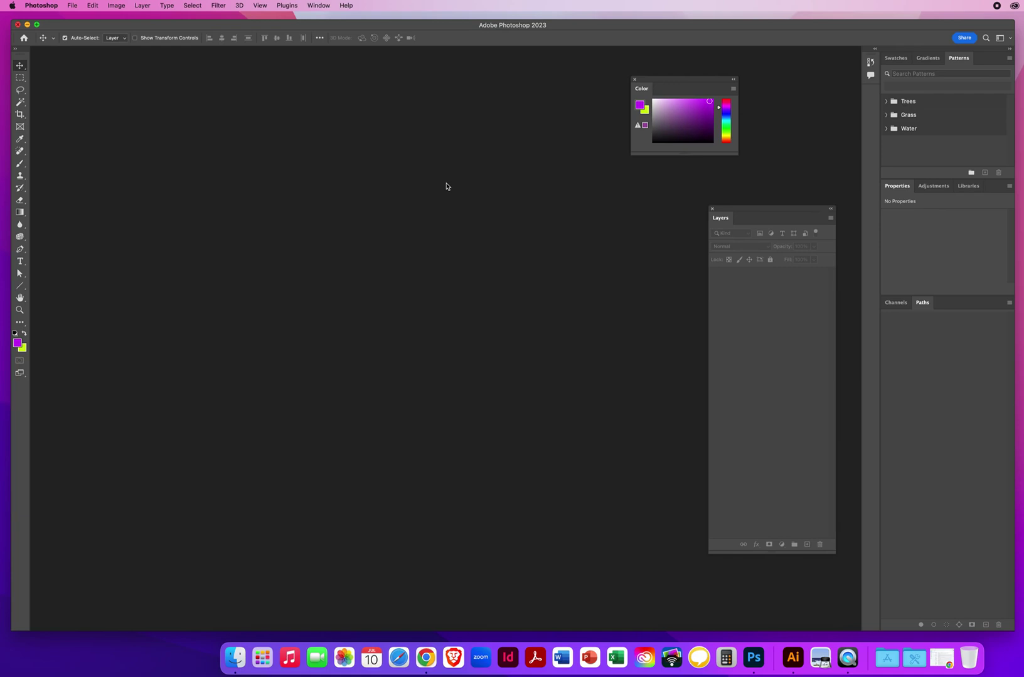
Reset the Essentials workspace to its default panel layout.
click(317, 6)
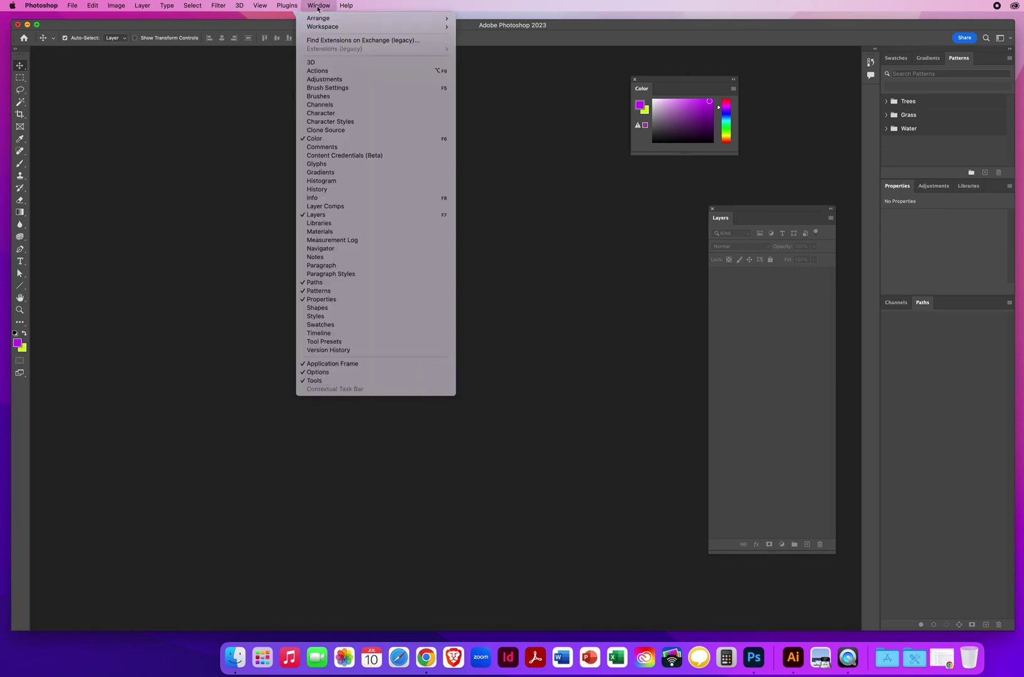
mouse_move(319, 28)
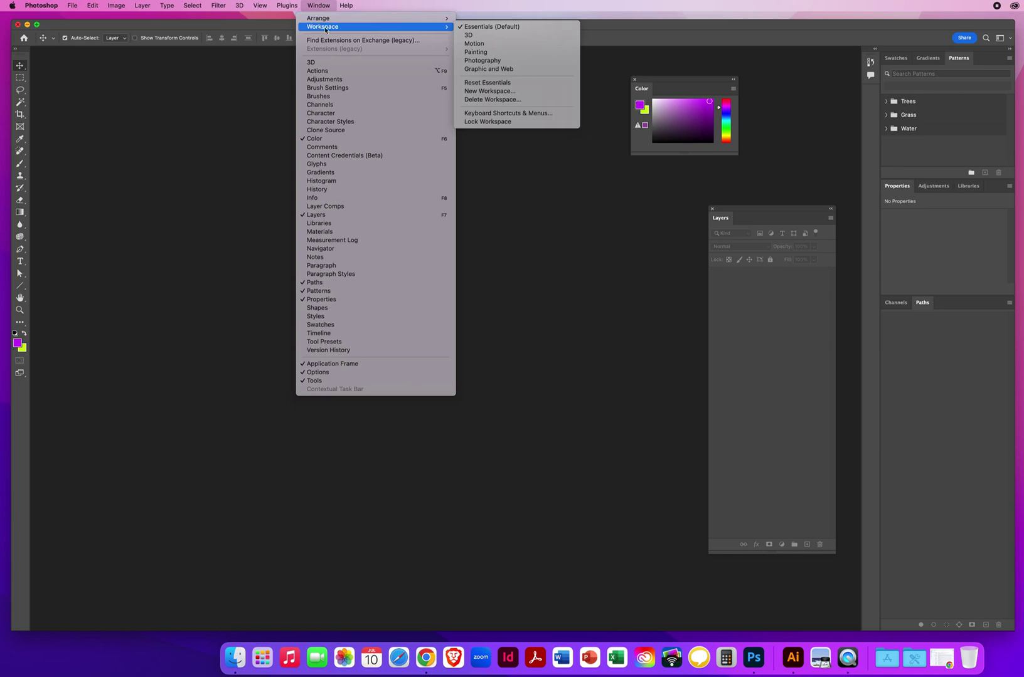
click(511, 83)
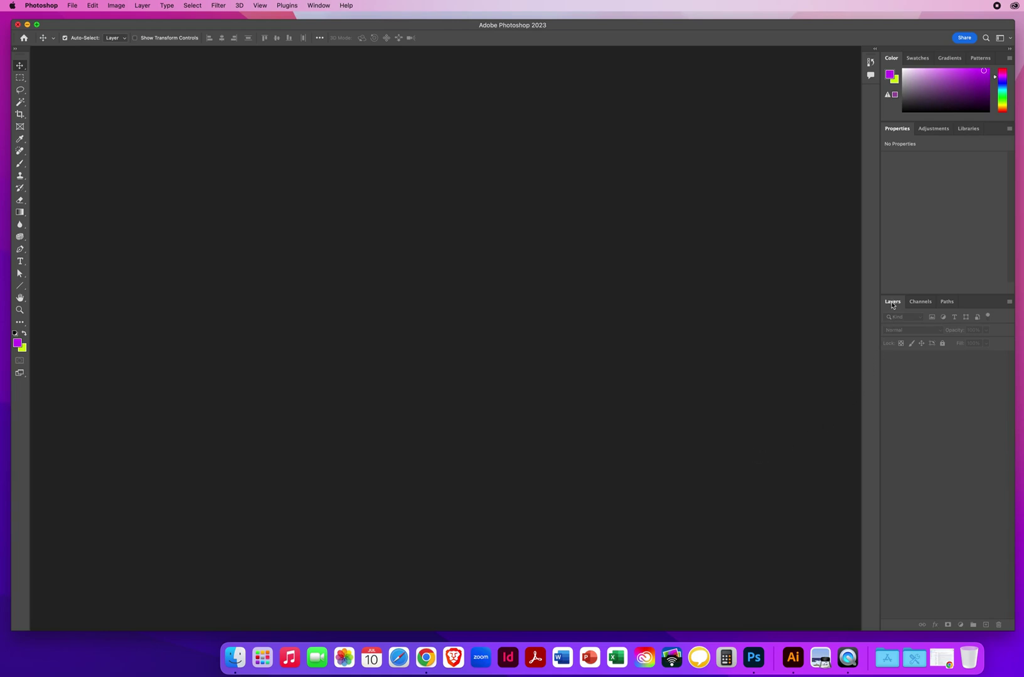
Pull the Layers panel out as its own floating panel, position it, and make it tall.
drag(892, 305, 685, 143)
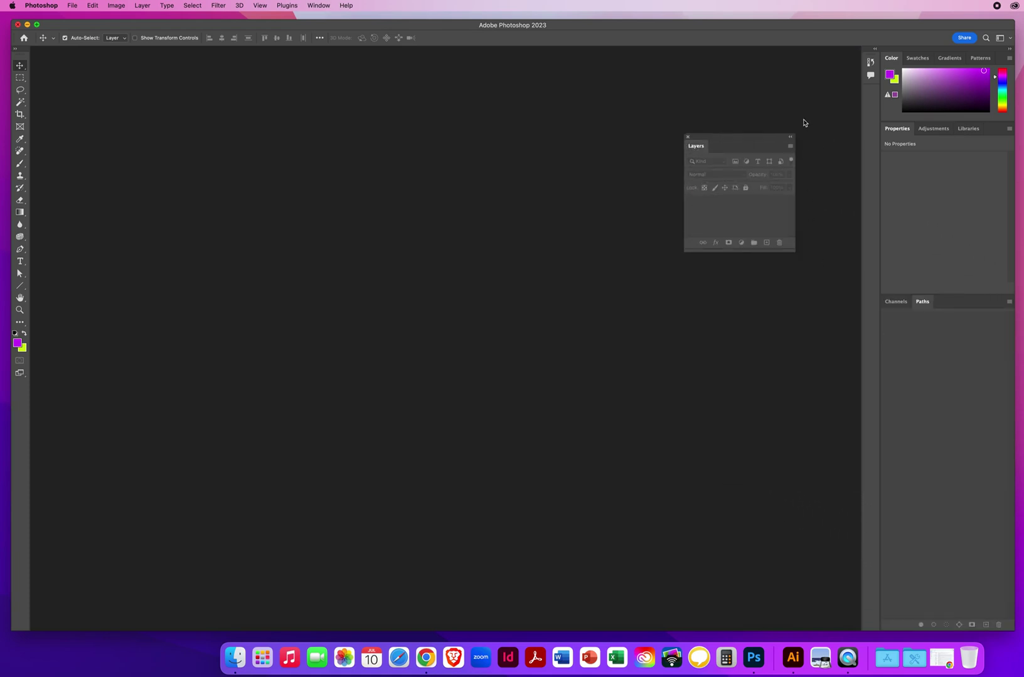
drag(758, 139, 756, 90)
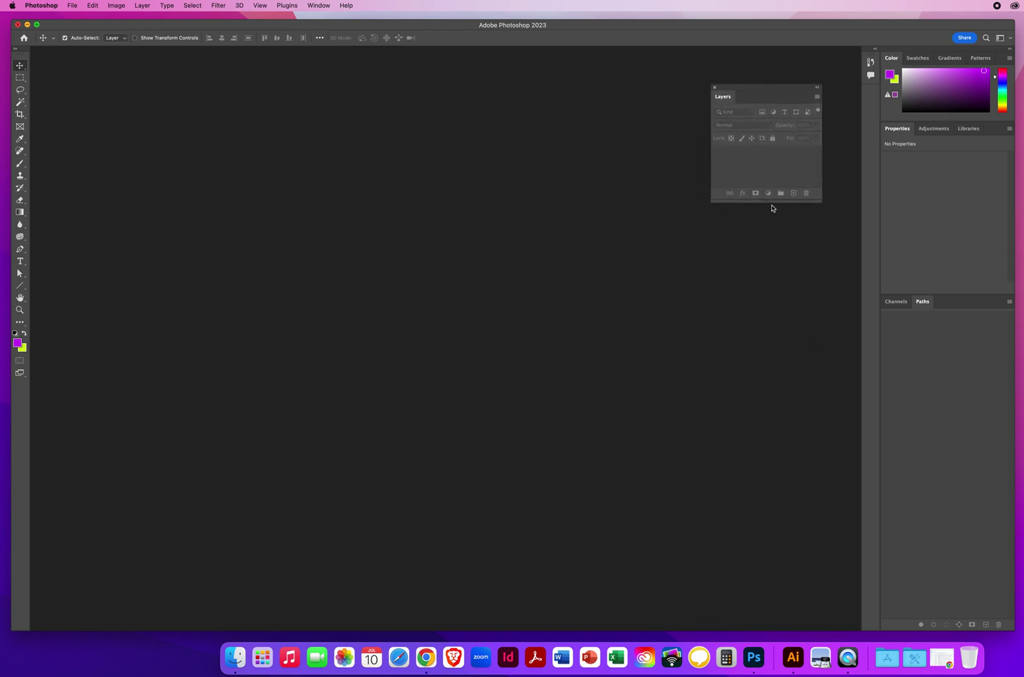
drag(768, 202, 774, 582)
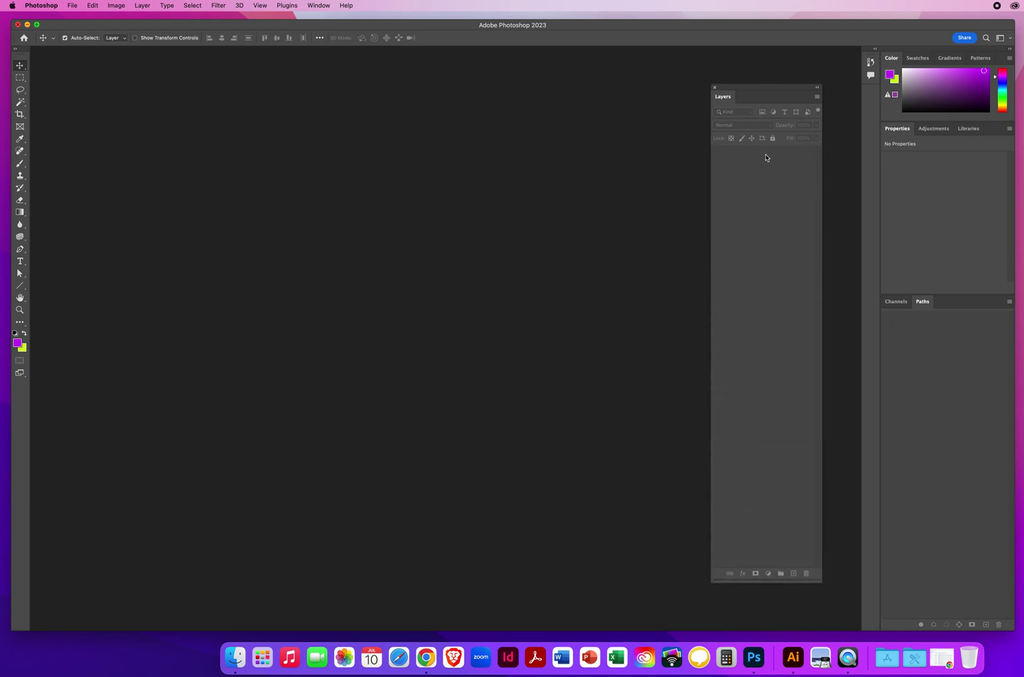
drag(744, 88, 770, 84)
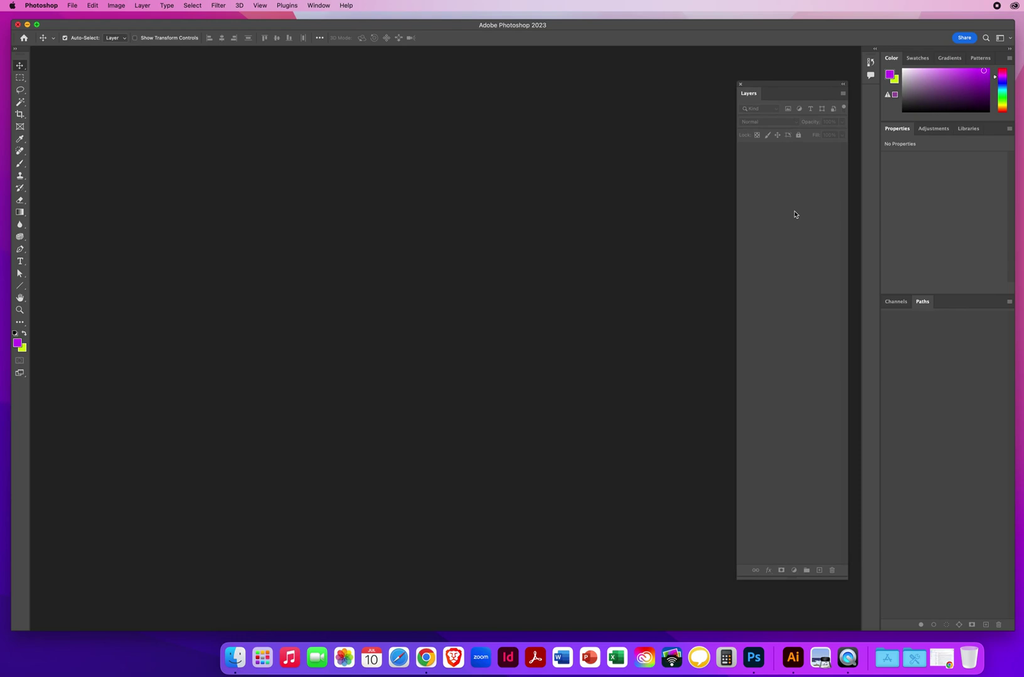
drag(764, 87, 770, 88)
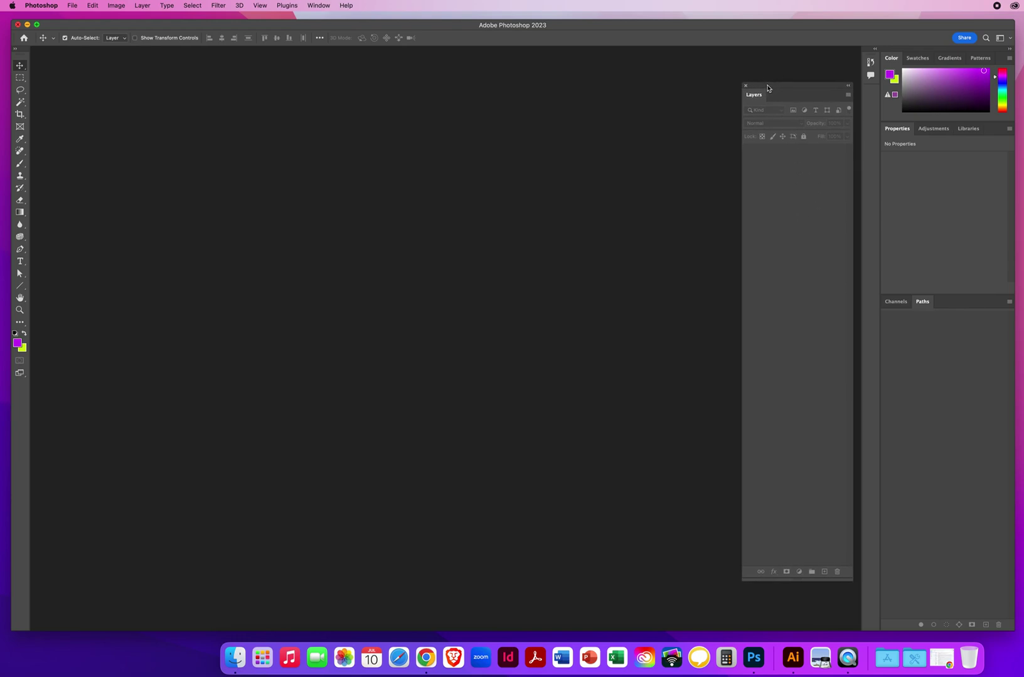
mouse_move(753, 104)
Switch the Tools panel to a two-column layout with its double-arrow button.
click(16, 51)
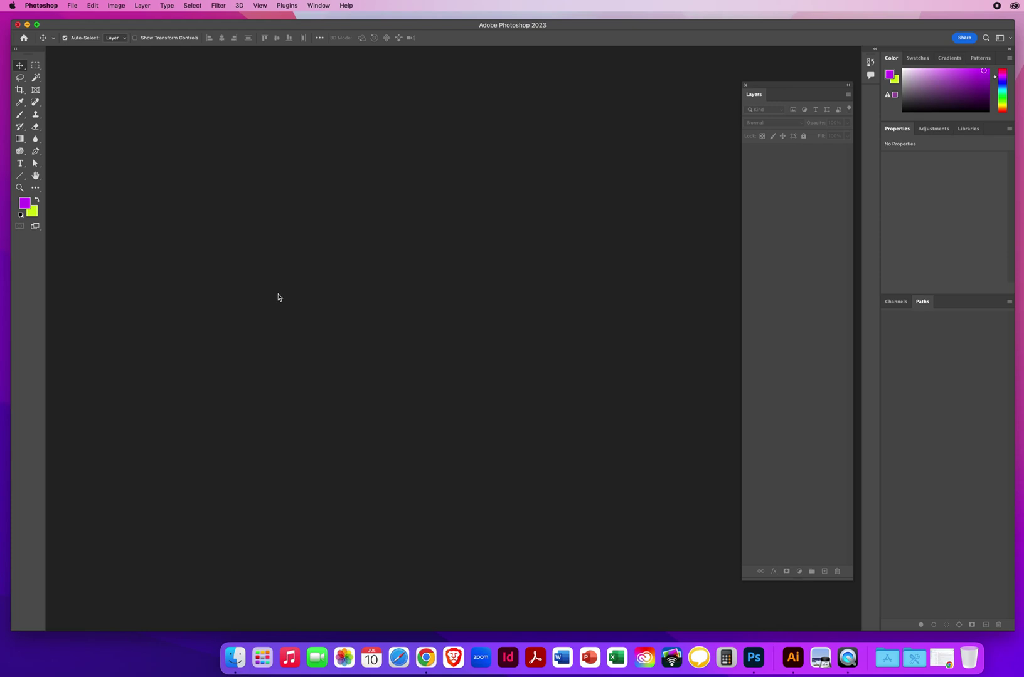
Reset colours to default black and white with D, then swap twice with X.
key(d)
key(x)
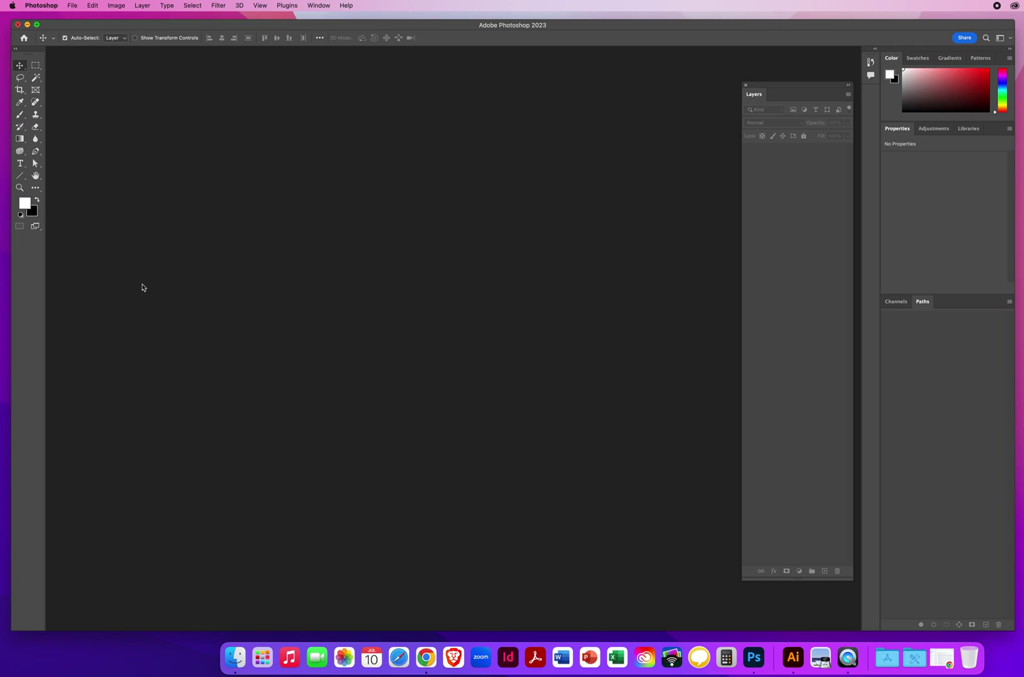
key(x)
key(x)
key(x)
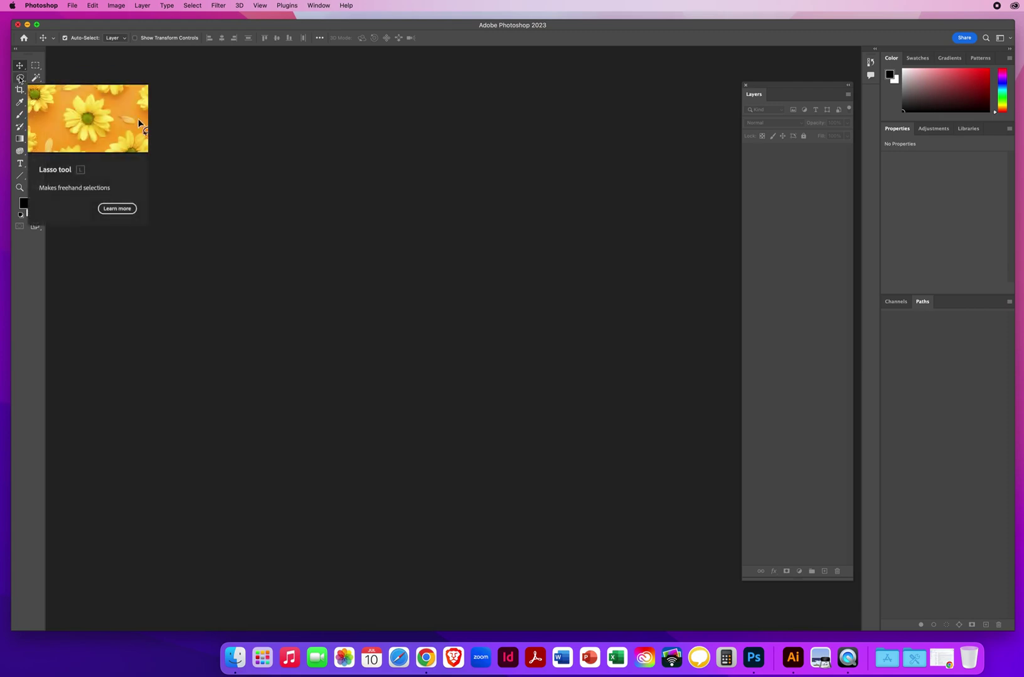
click(20, 78)
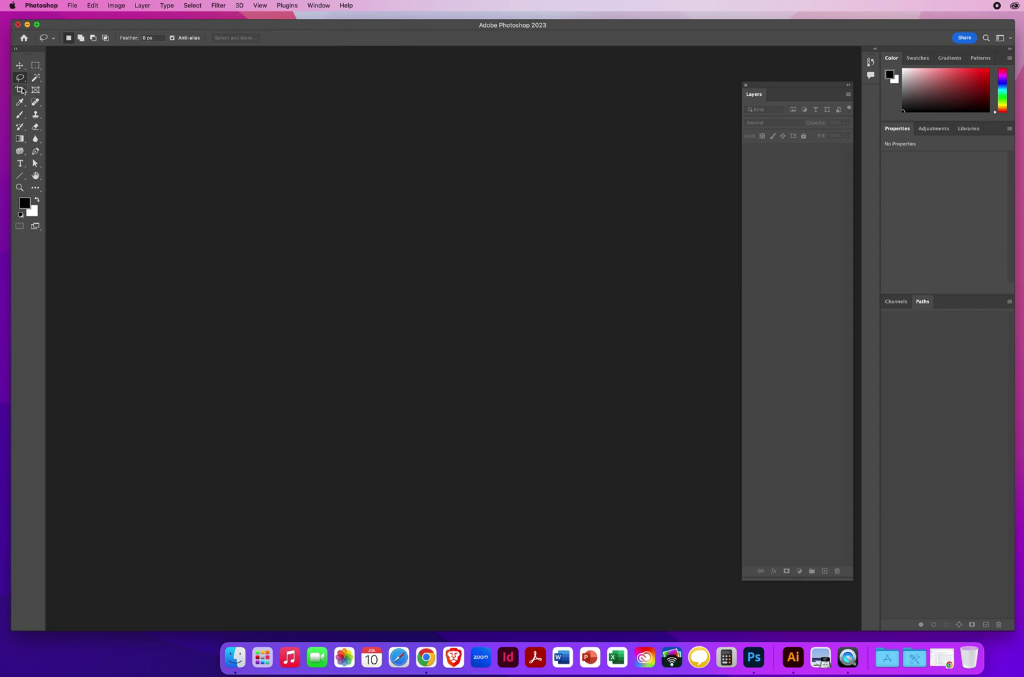
click(20, 91)
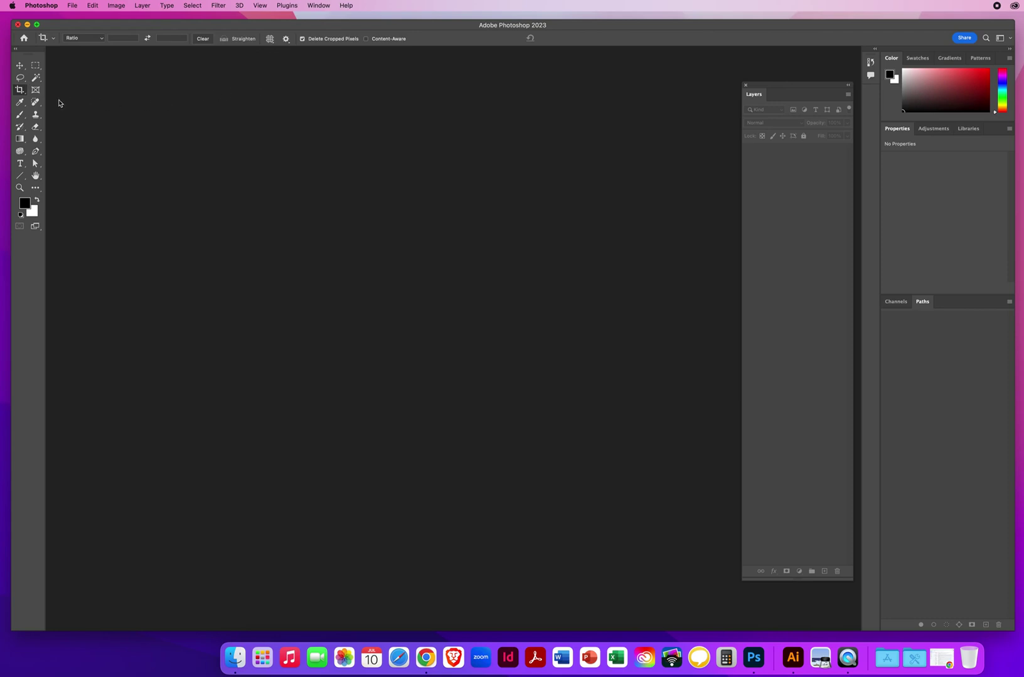
click(20, 115)
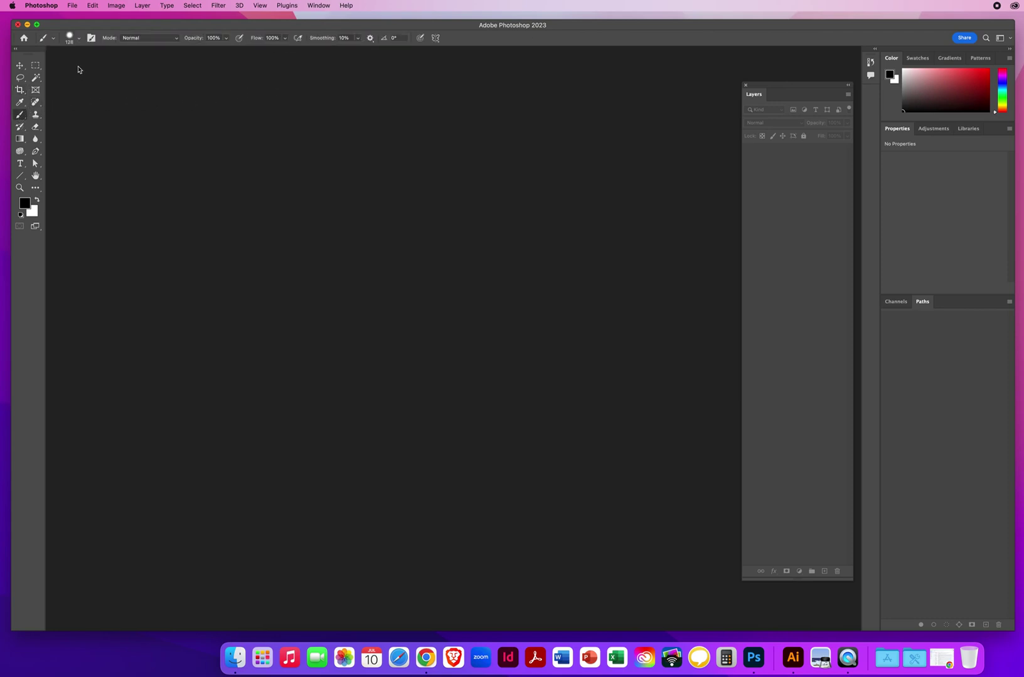
click(70, 38)
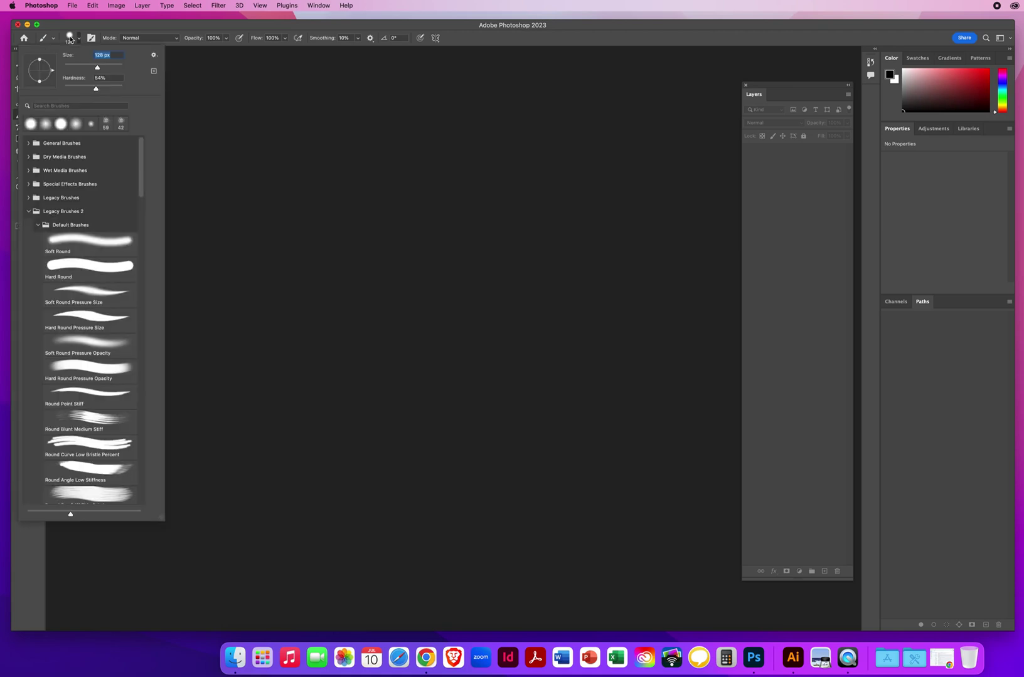
click(69, 38)
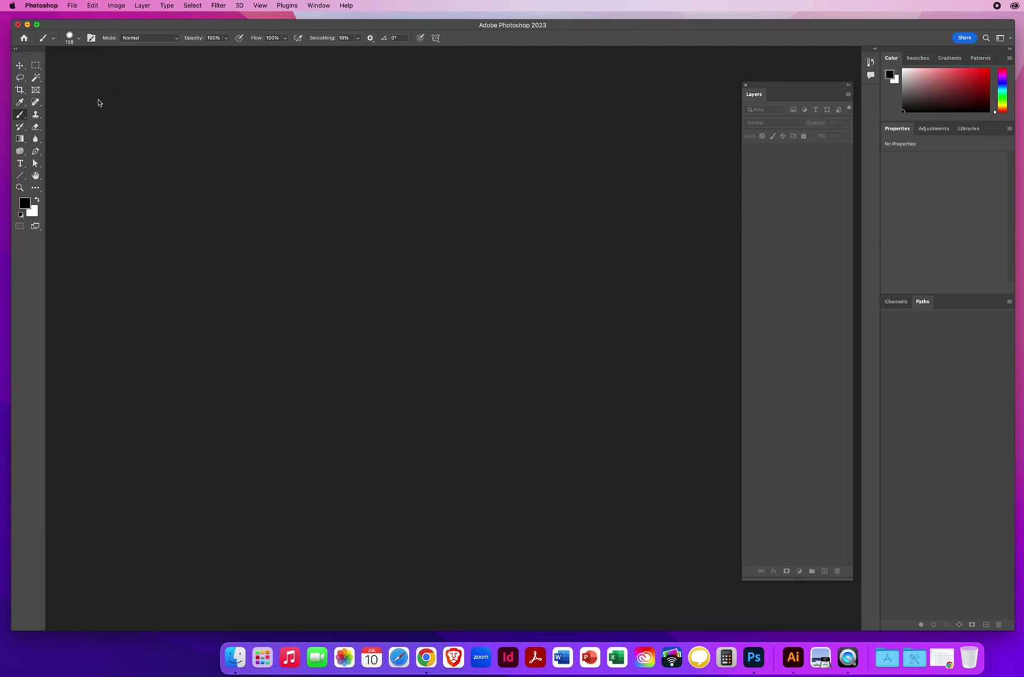
click(35, 102)
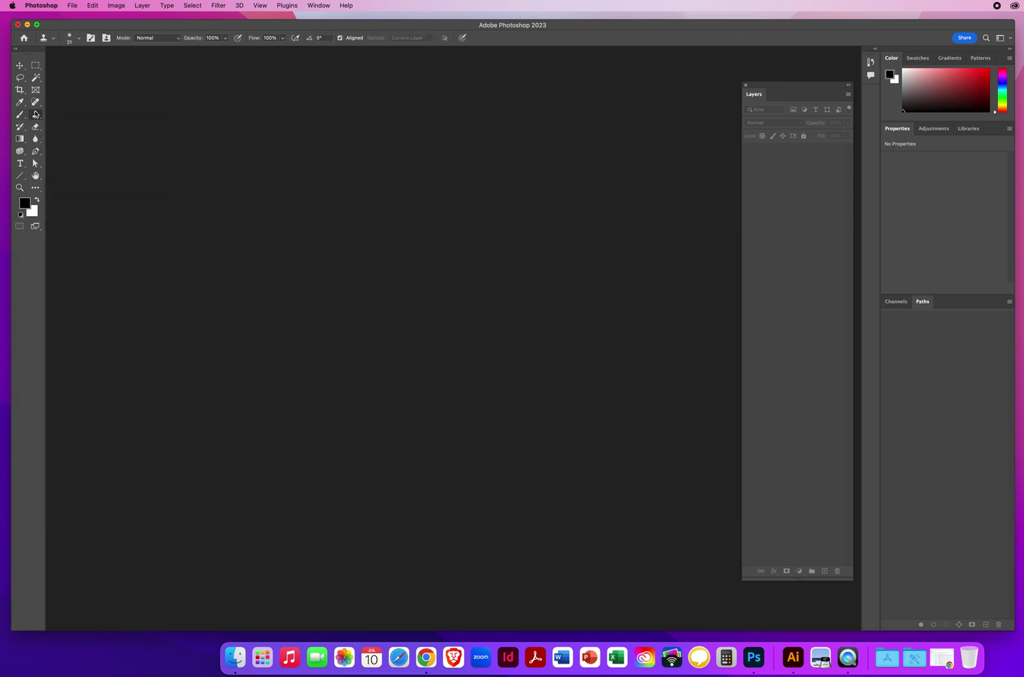
right_click(35, 102)
click(45, 102)
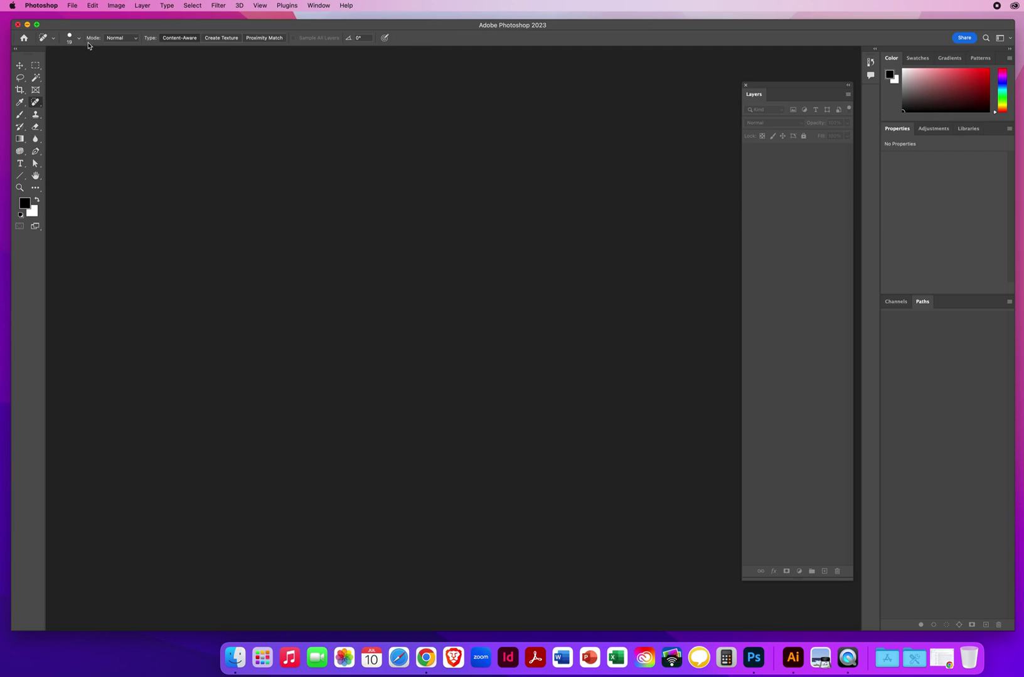
click(19, 66)
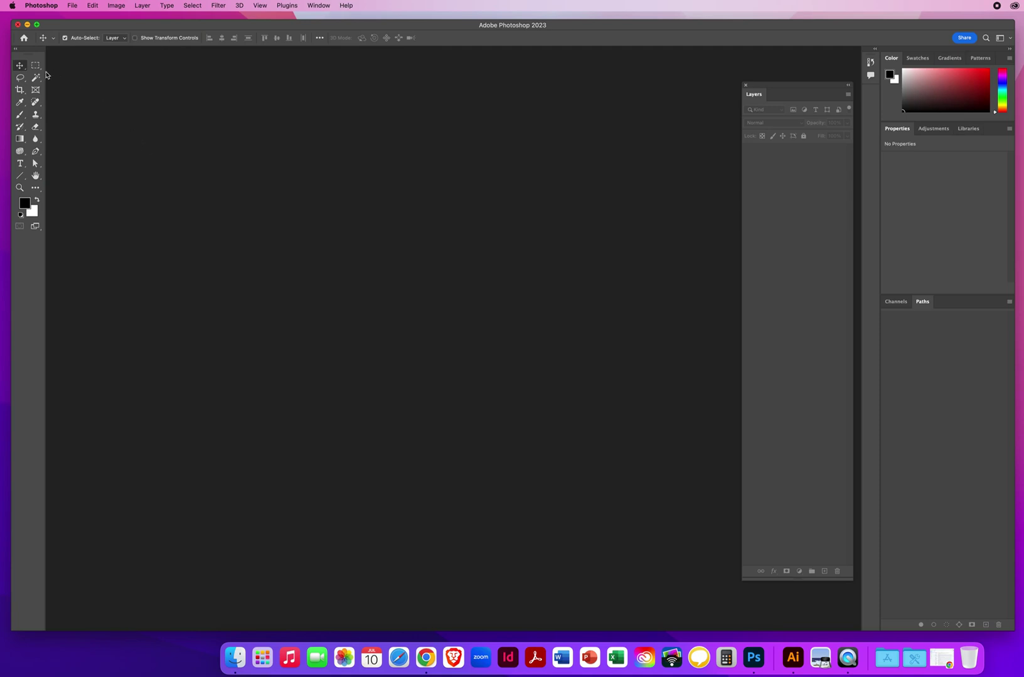
click(20, 116)
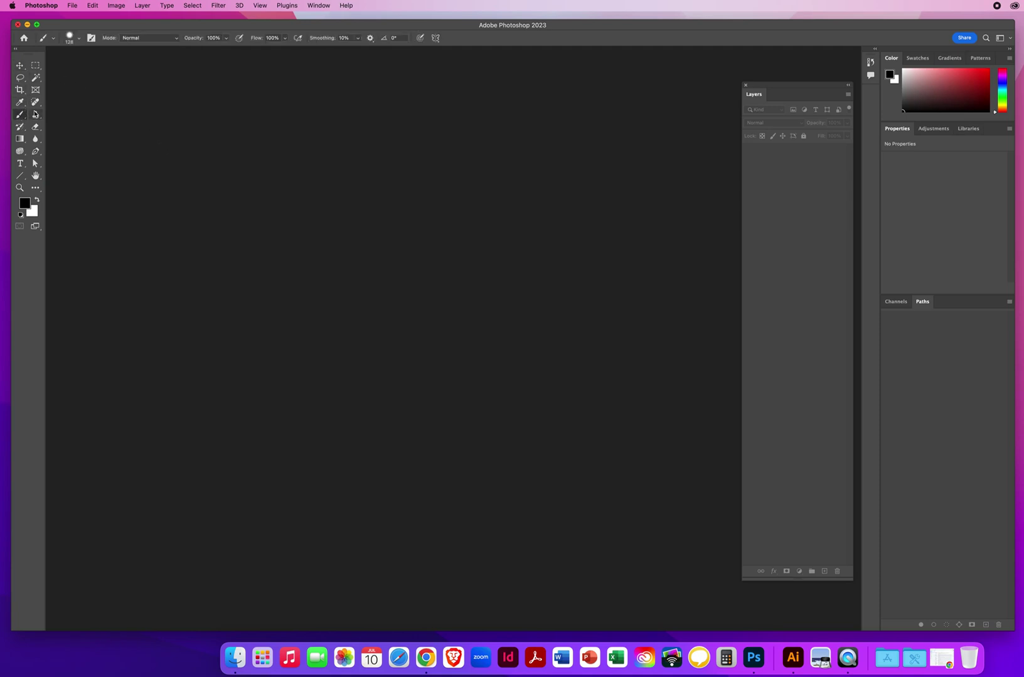
click(35, 115)
click(21, 103)
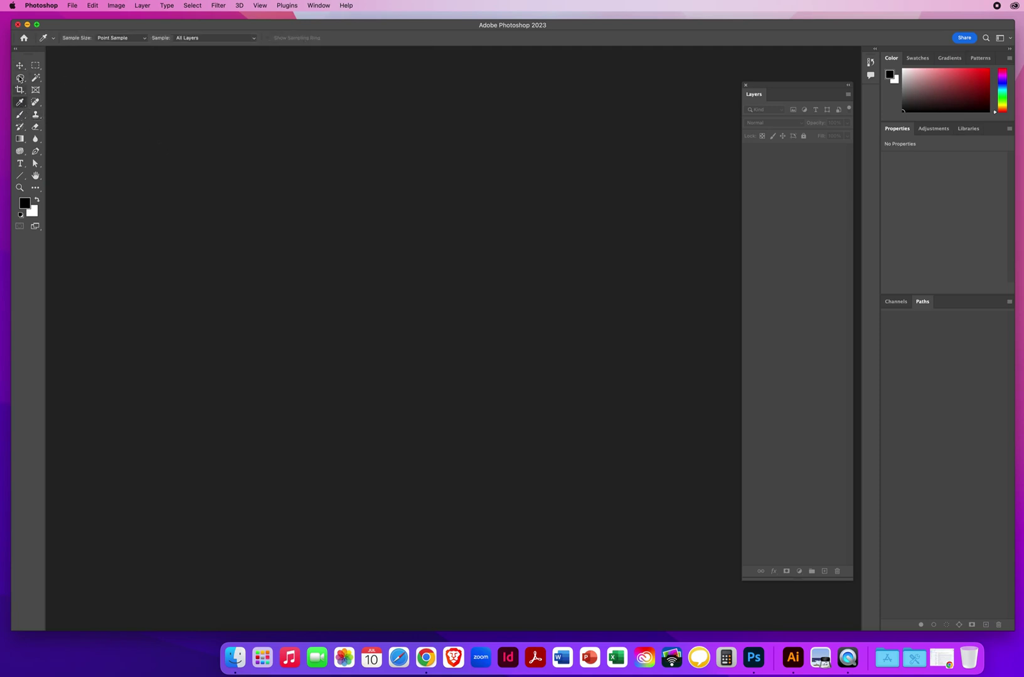
click(19, 66)
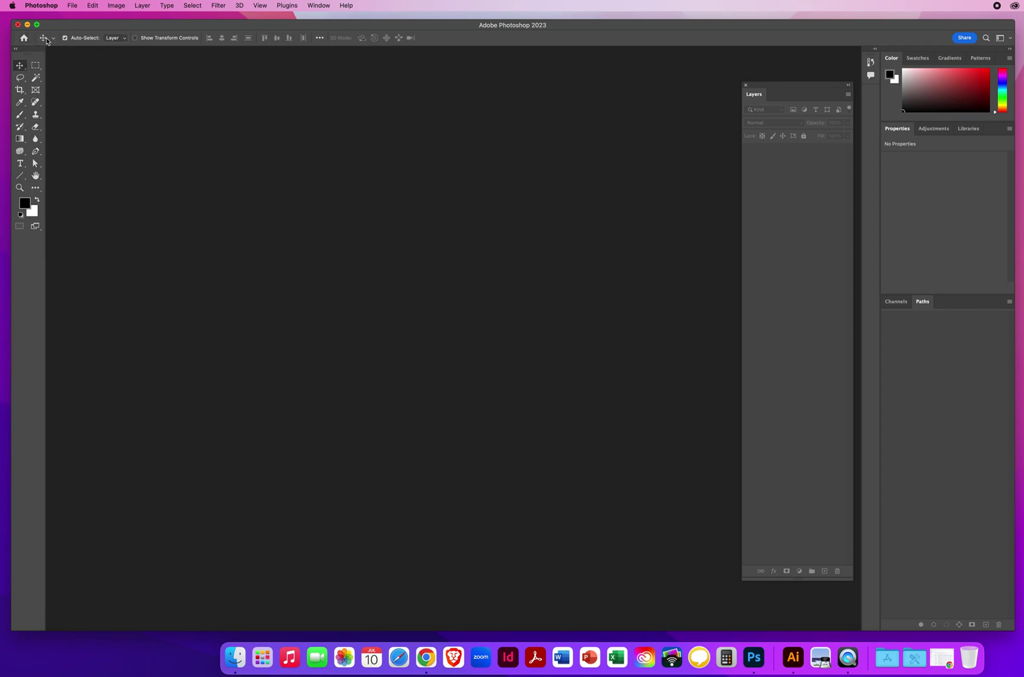
Reset All Tools from the tool preset picker's menu and confirm with OK.
click(46, 39)
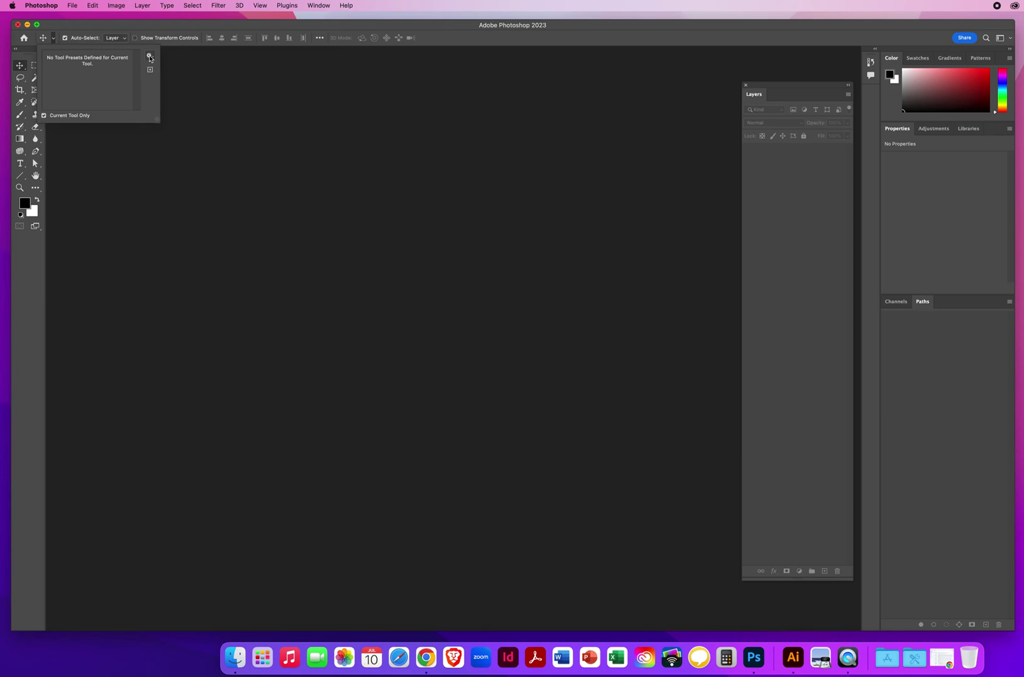
click(150, 57)
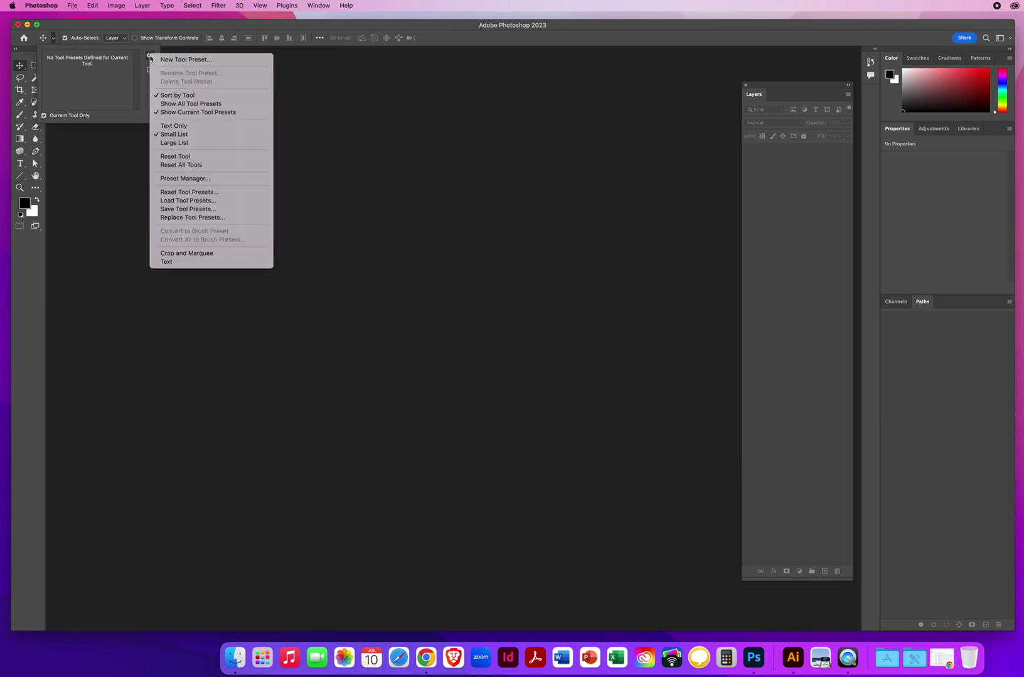
click(196, 166)
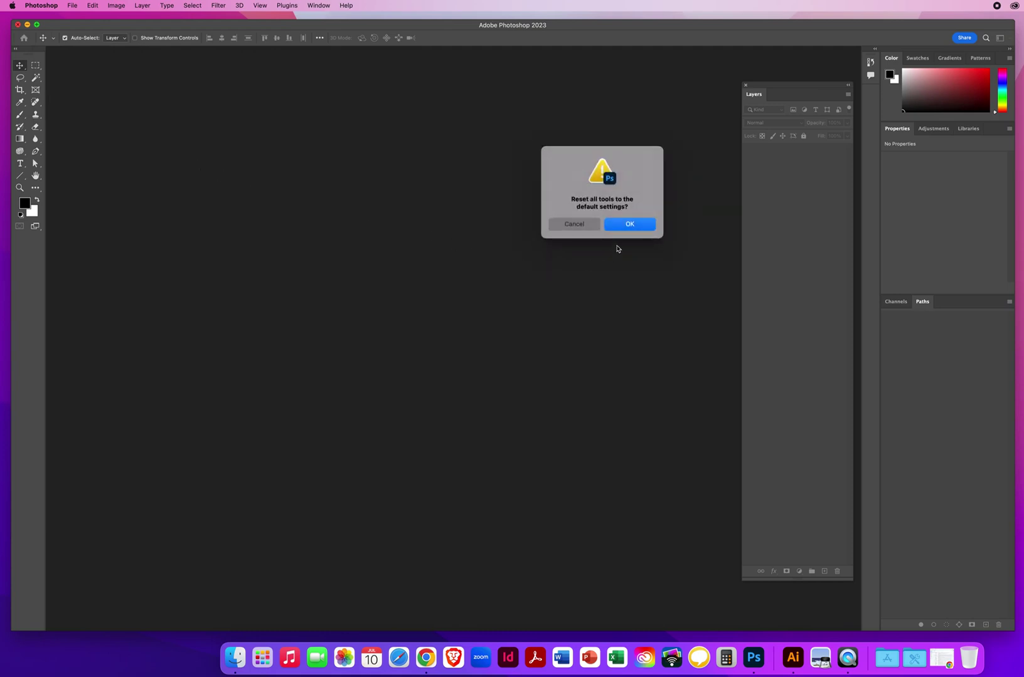
click(624, 228)
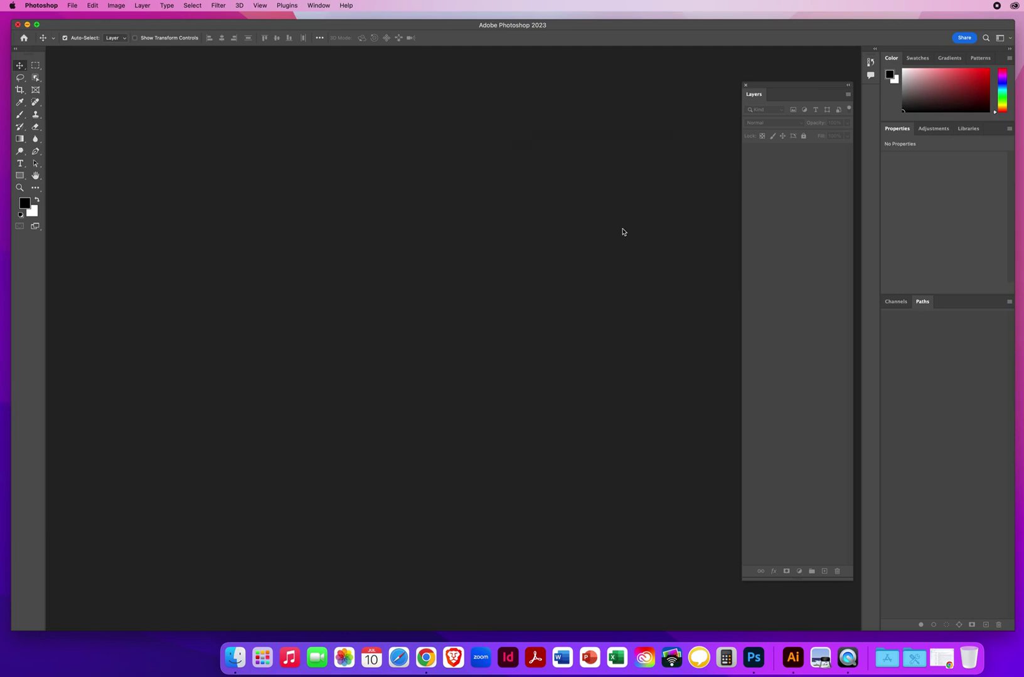
click(35, 227)
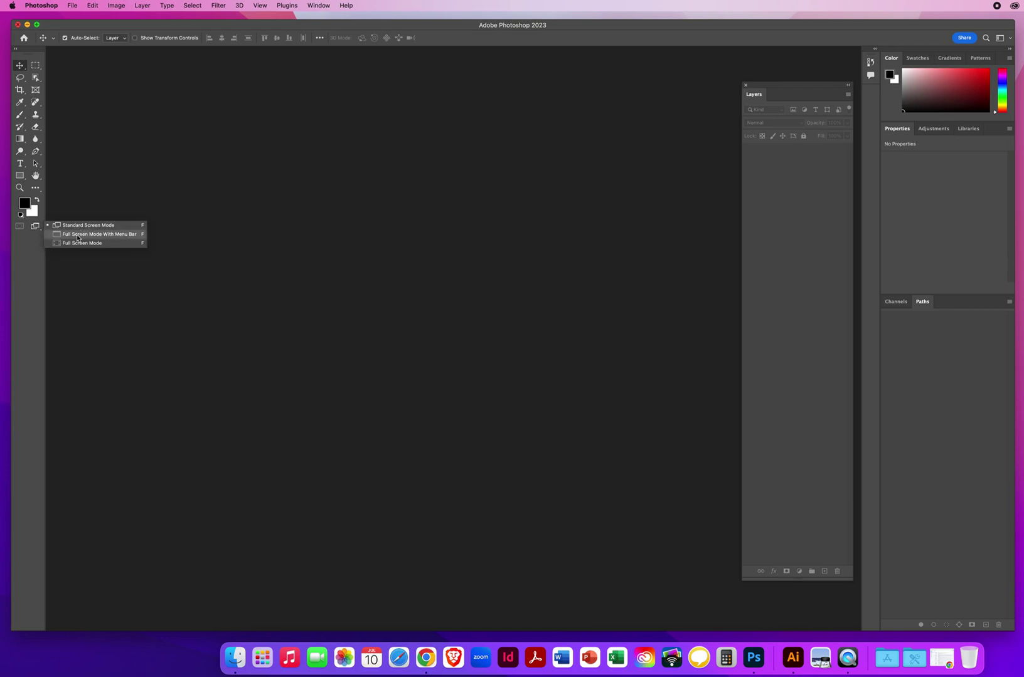
click(192, 226)
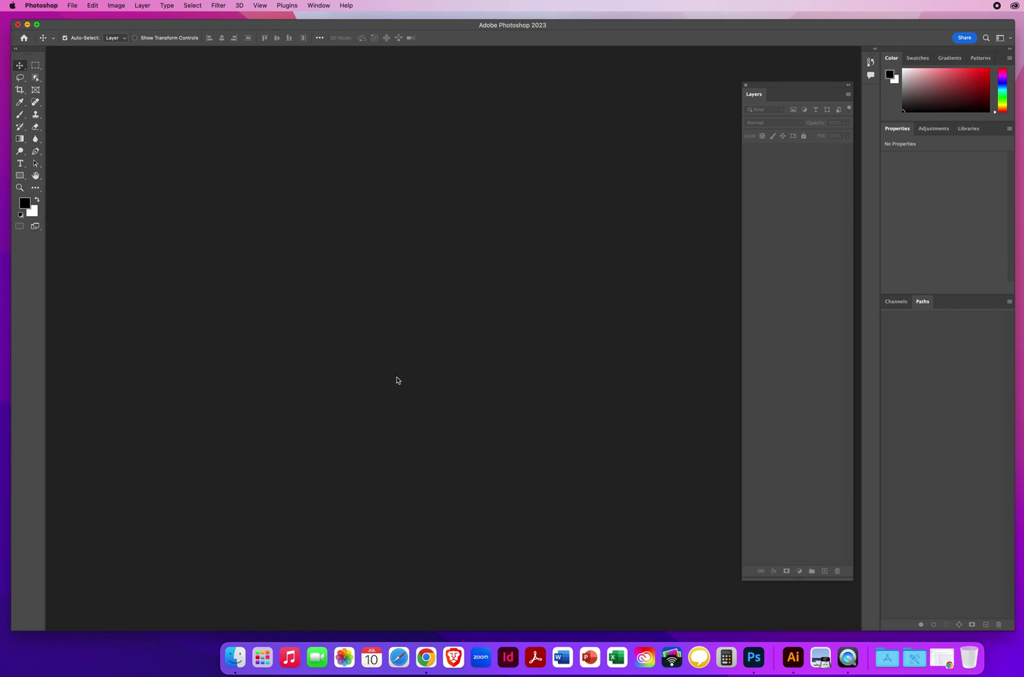
click(35, 228)
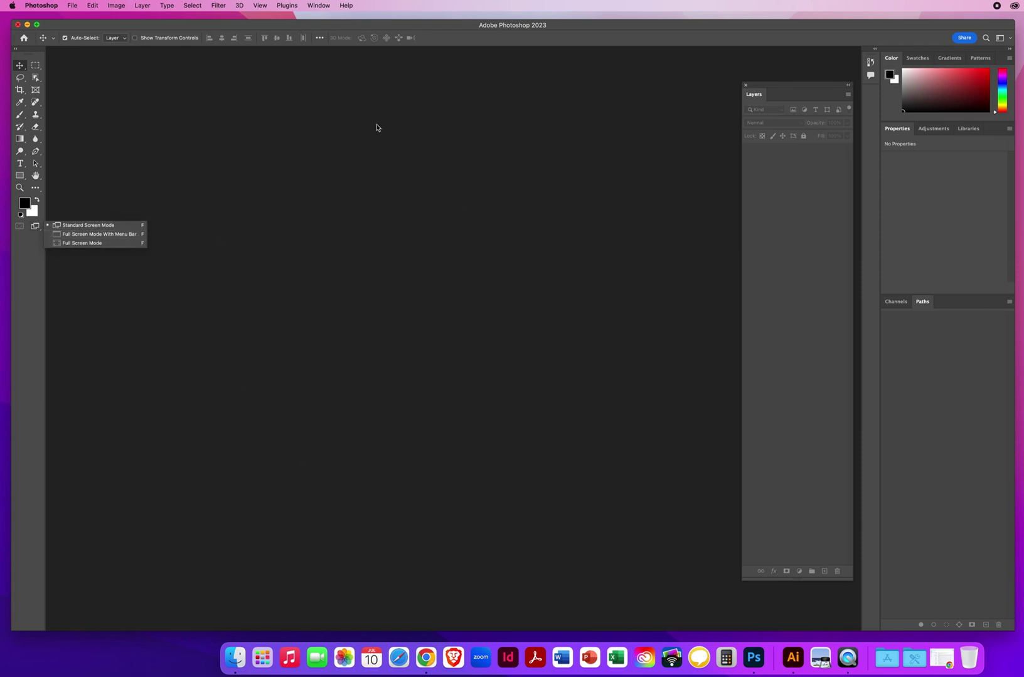
click(323, 239)
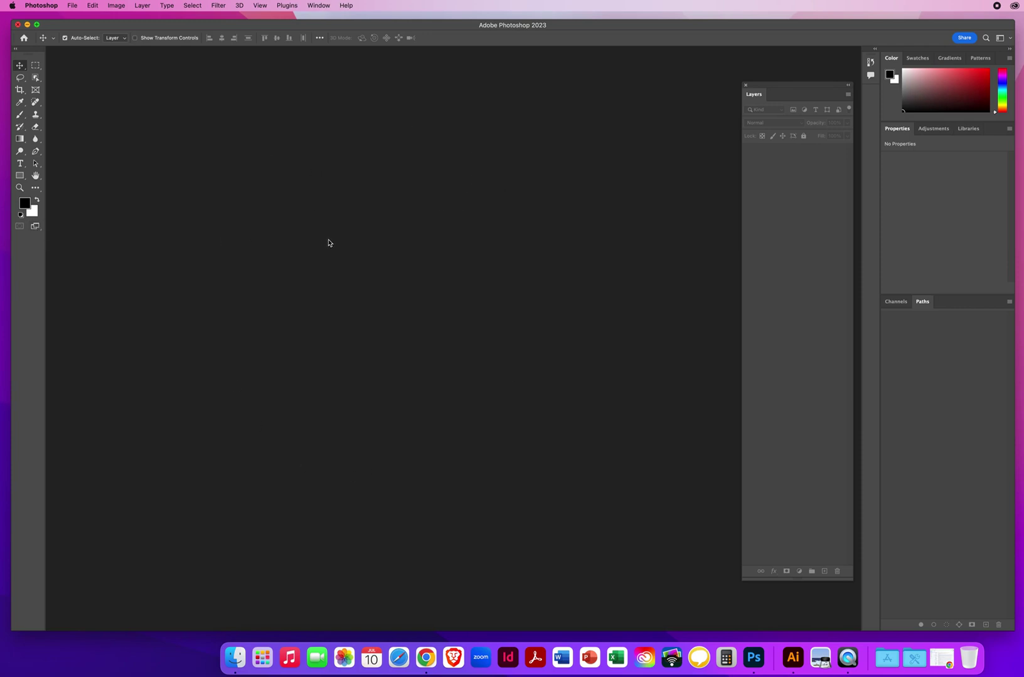
click(35, 226)
click(300, 264)
Create a Letter print document: 8.5 × 11 inches, 300 Pixels/Inch, then Create.
click(73, 6)
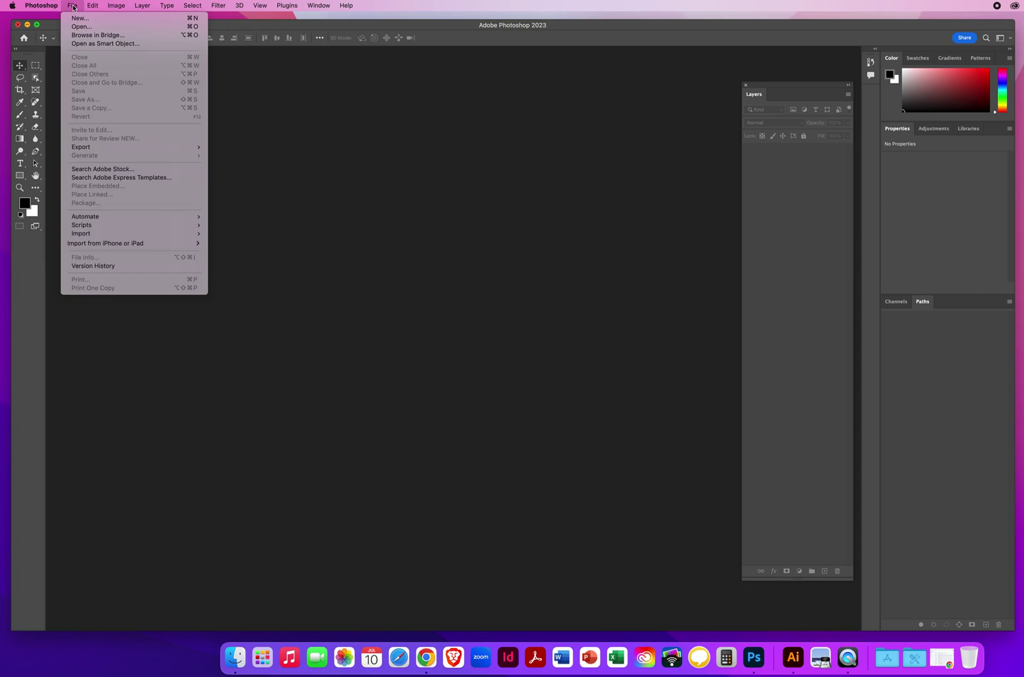
key(super+n)
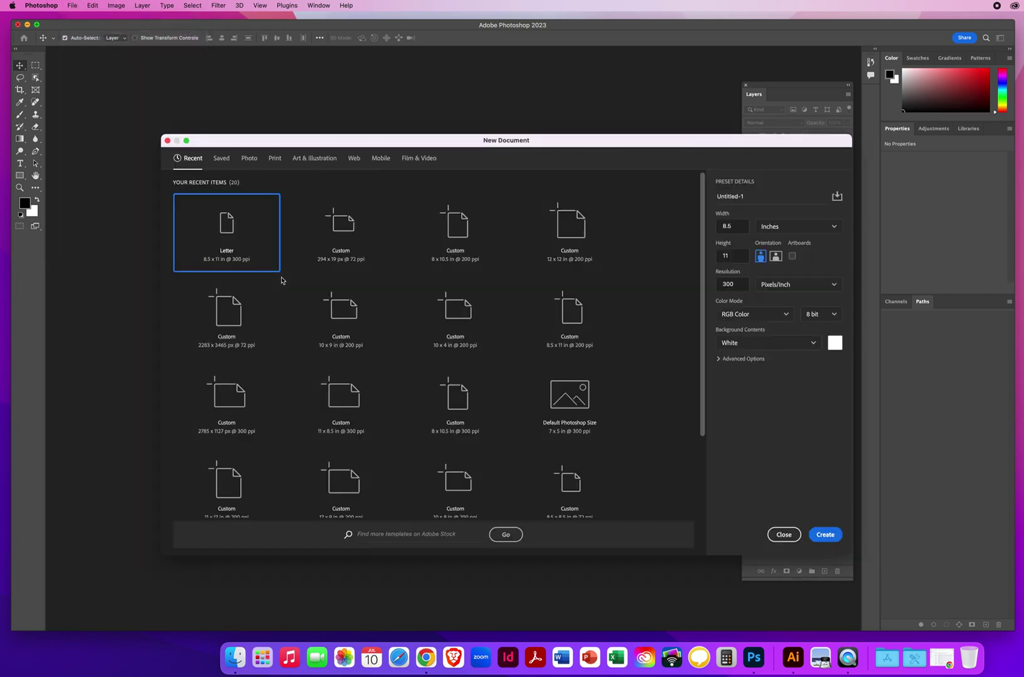
drag(320, 140, 248, 116)
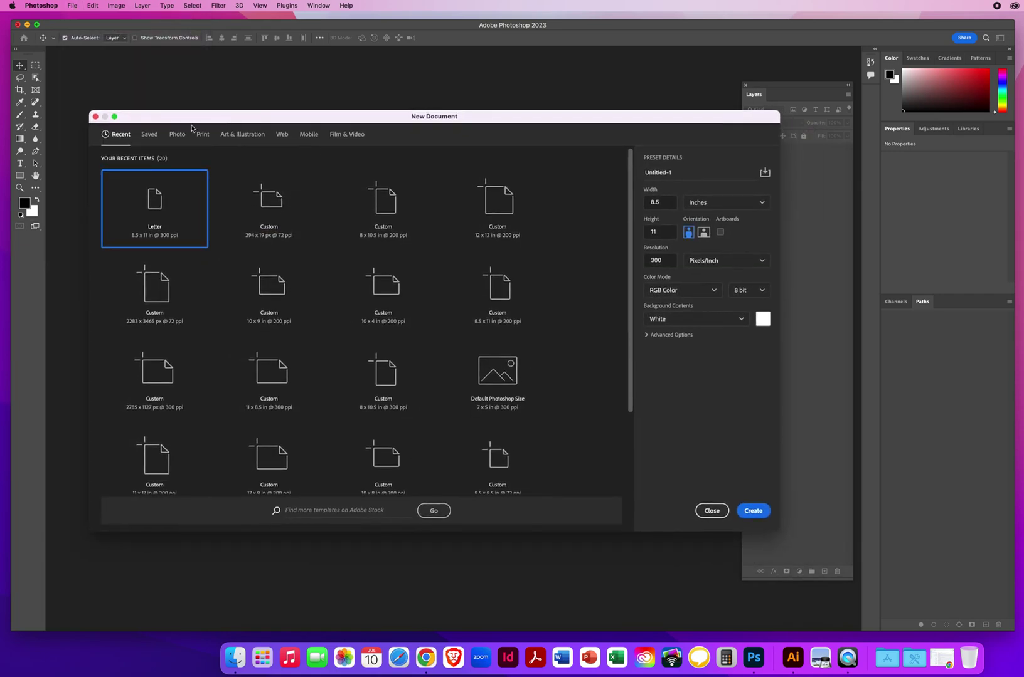
click(203, 135)
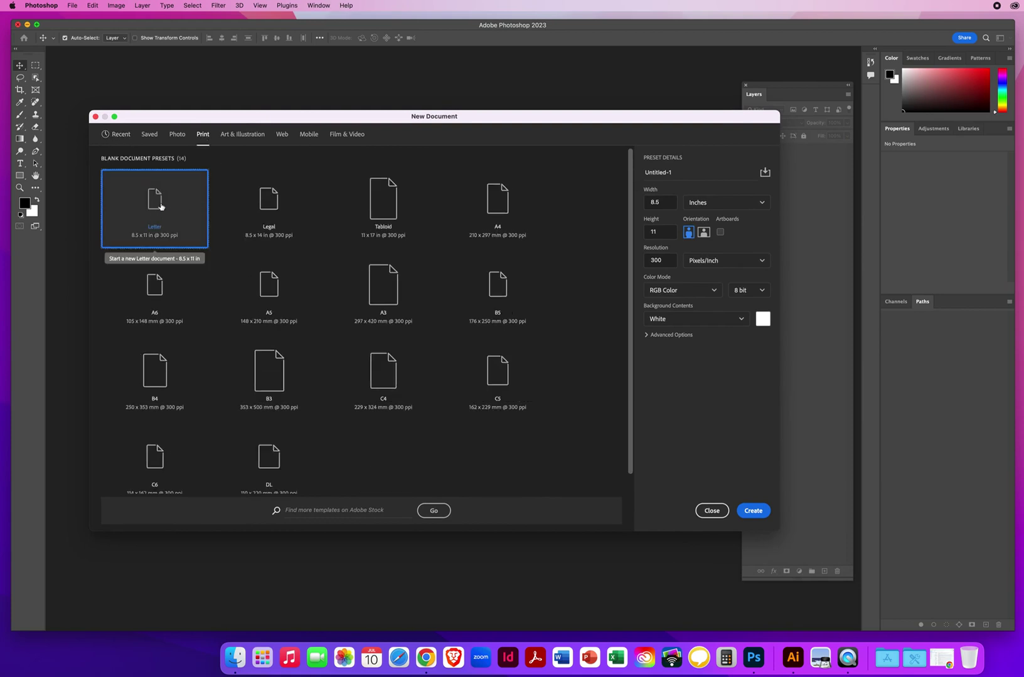
click(709, 203)
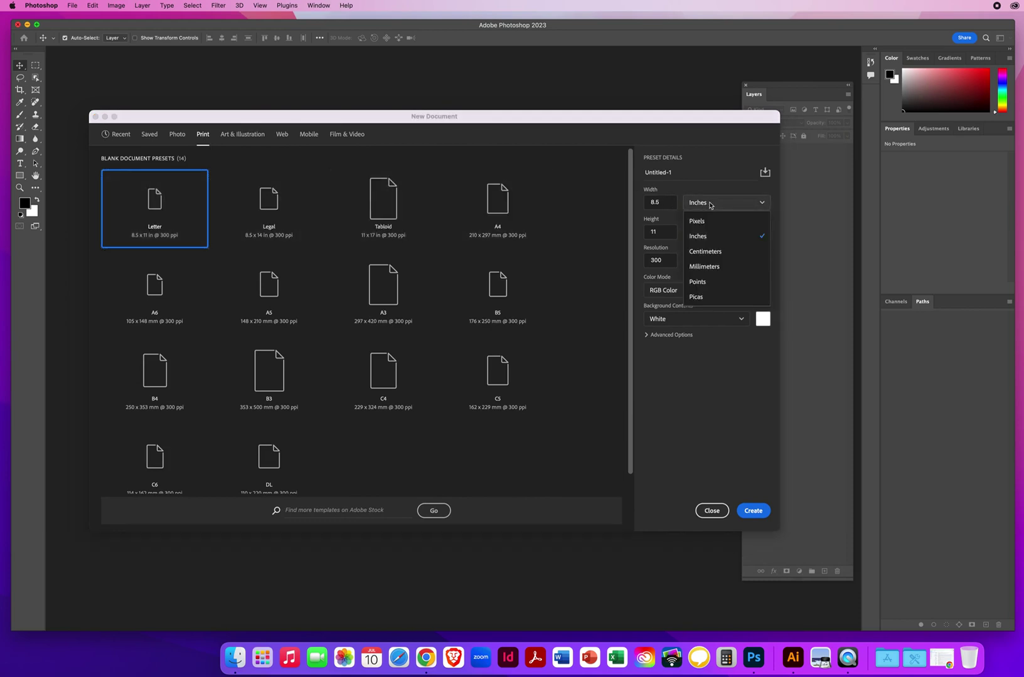
click(698, 237)
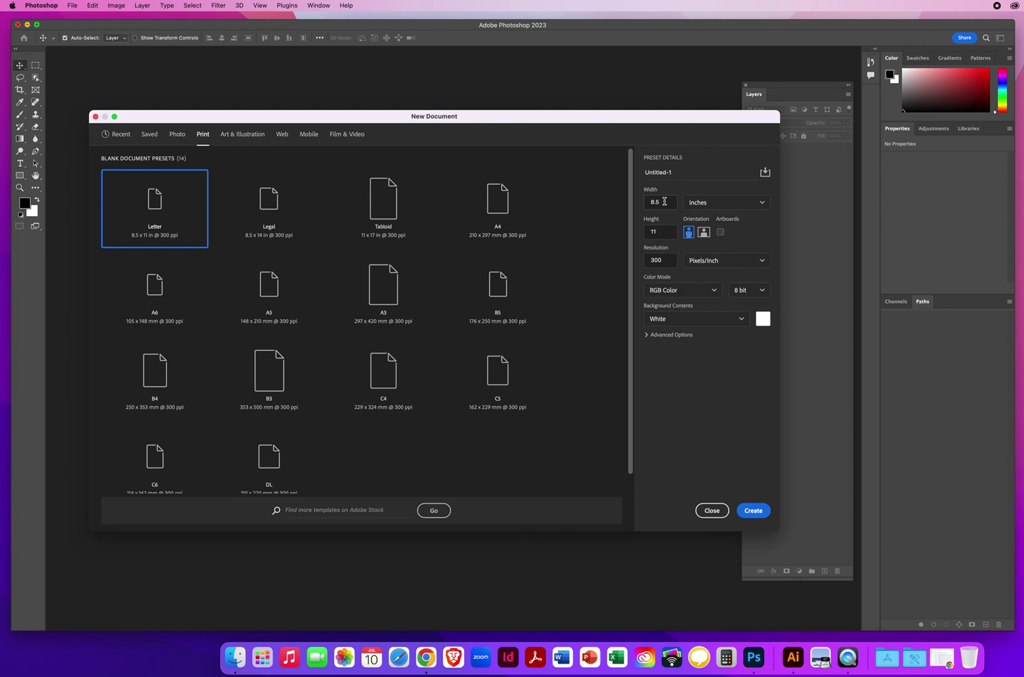
double_click(664, 204)
double_click(661, 232)
double_click(668, 261)
click(752, 513)
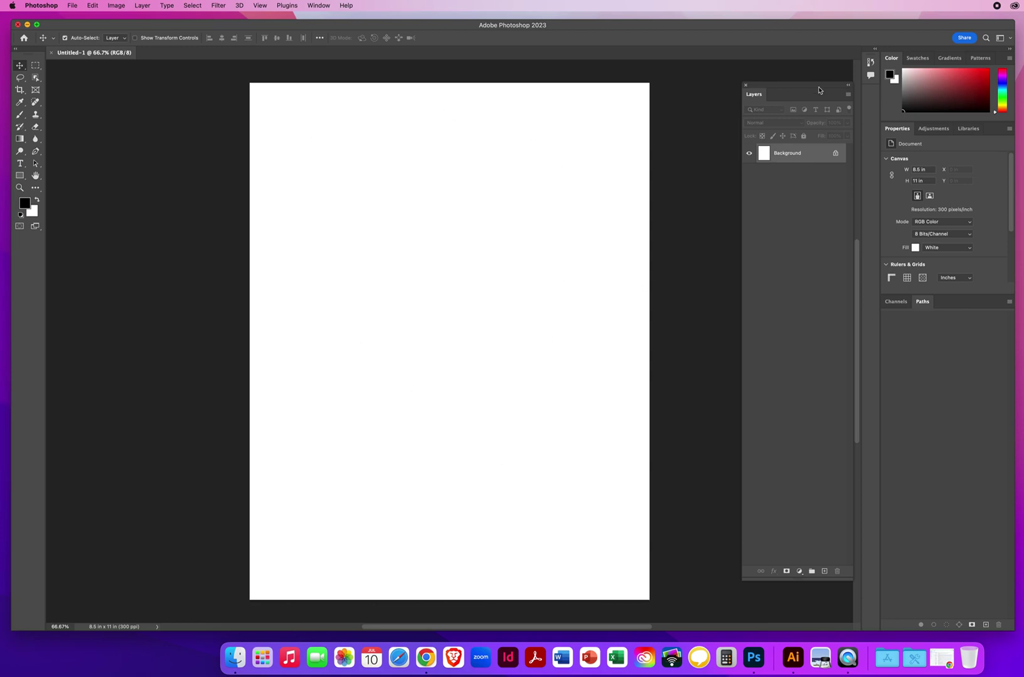
Nudge Layers left, then try Full Screen Mode with Menu Bar and plain Full Screen Mode.
drag(796, 88, 767, 87)
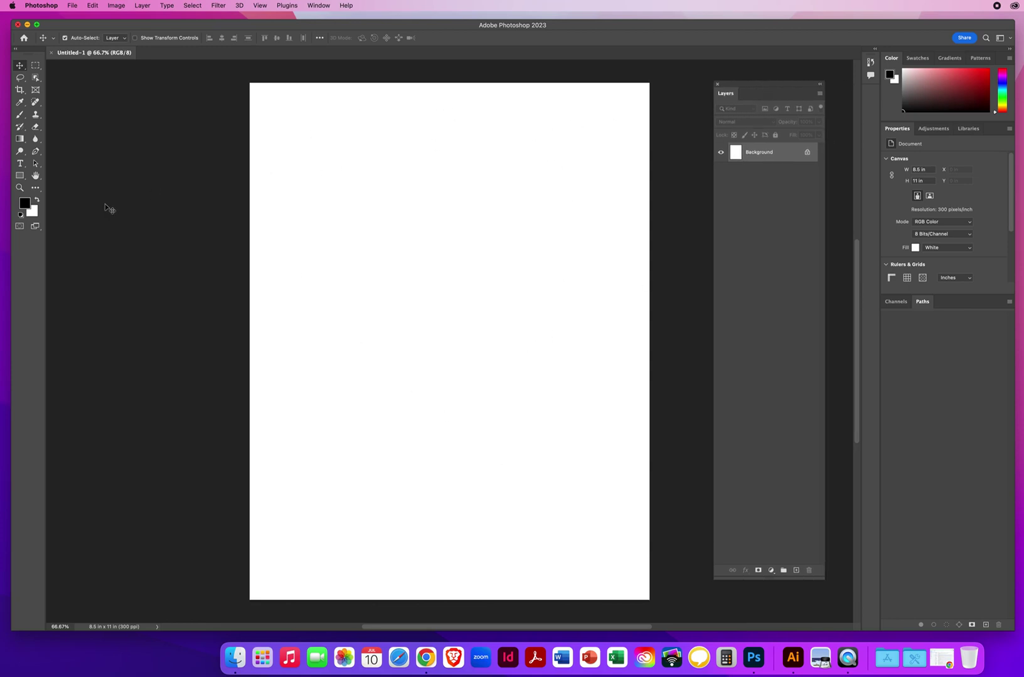
click(36, 227)
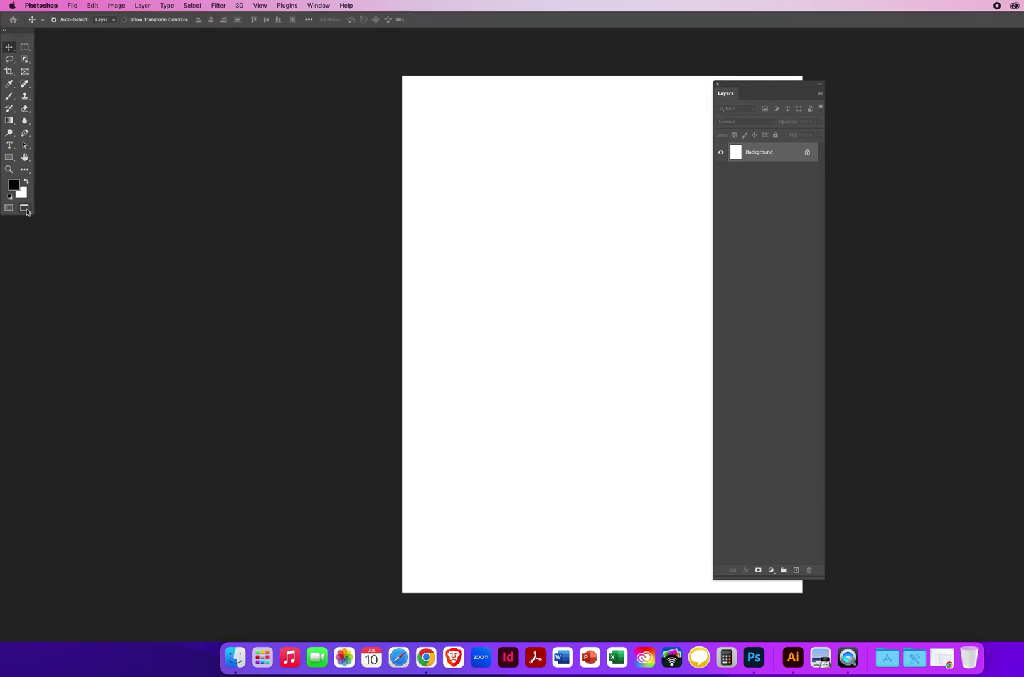
right_click(25, 209)
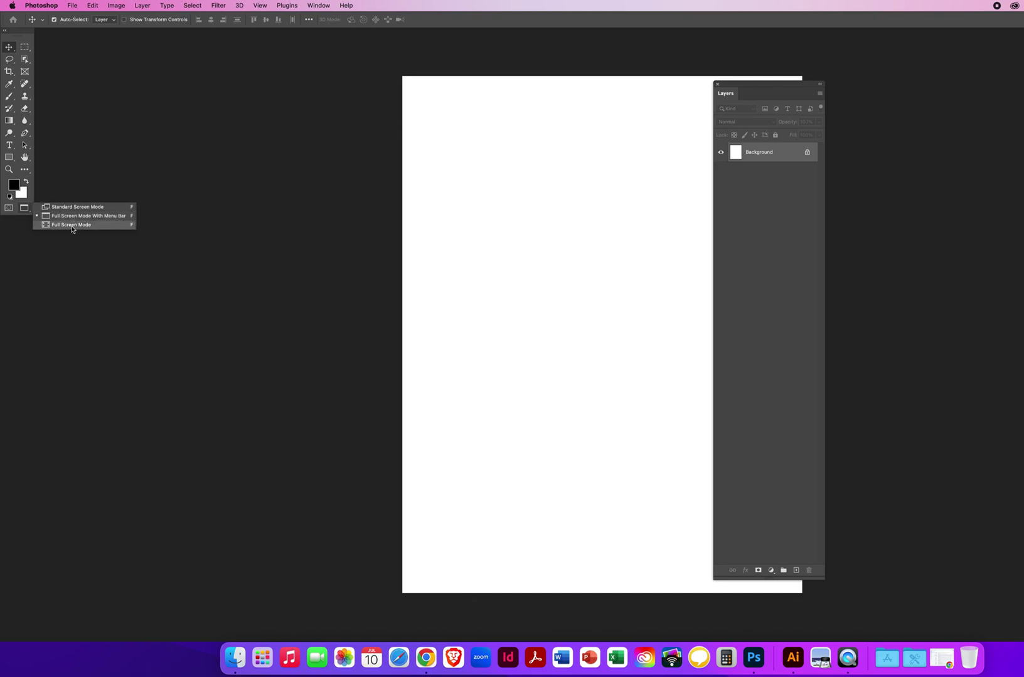
click(119, 225)
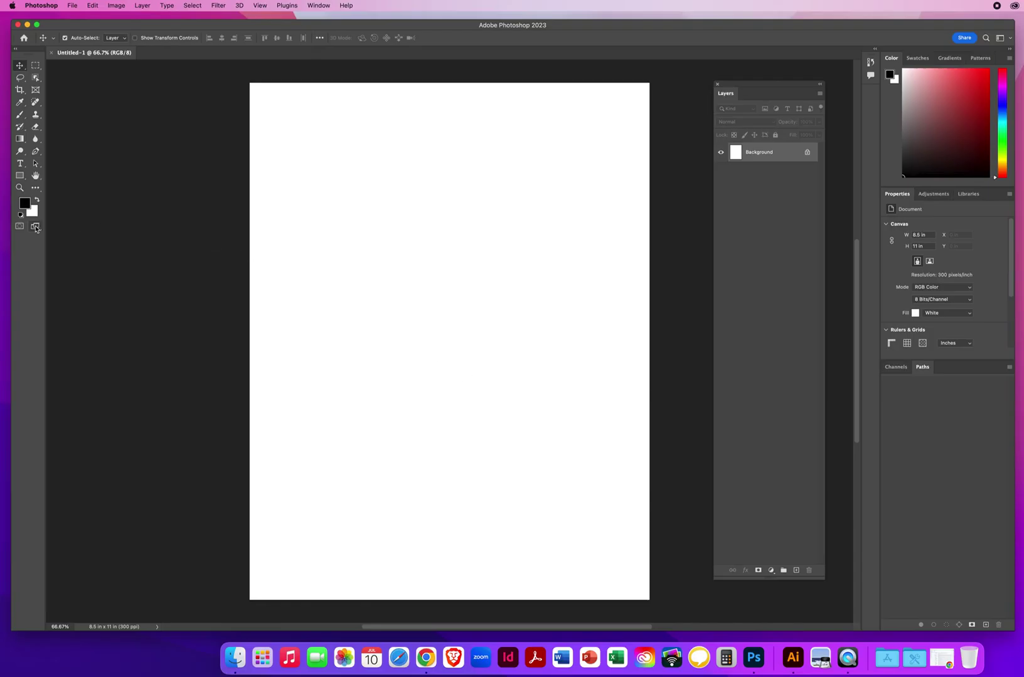
Cycle through screen modes with the F key, ending in Standard Screen Mode.
drag(37, 227, 53, 228)
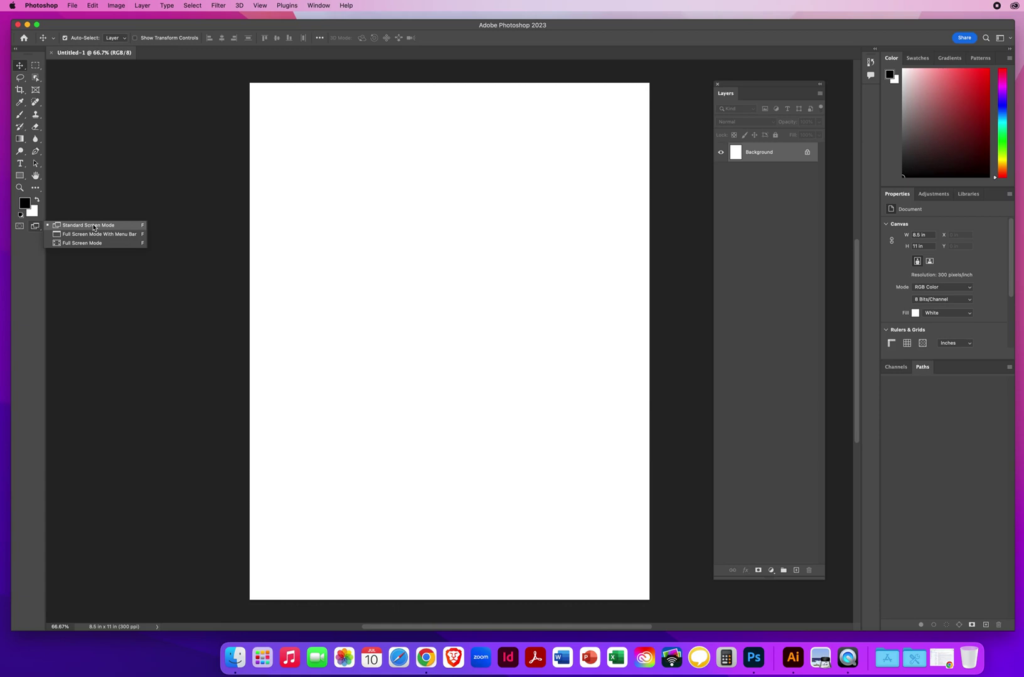
click(105, 176)
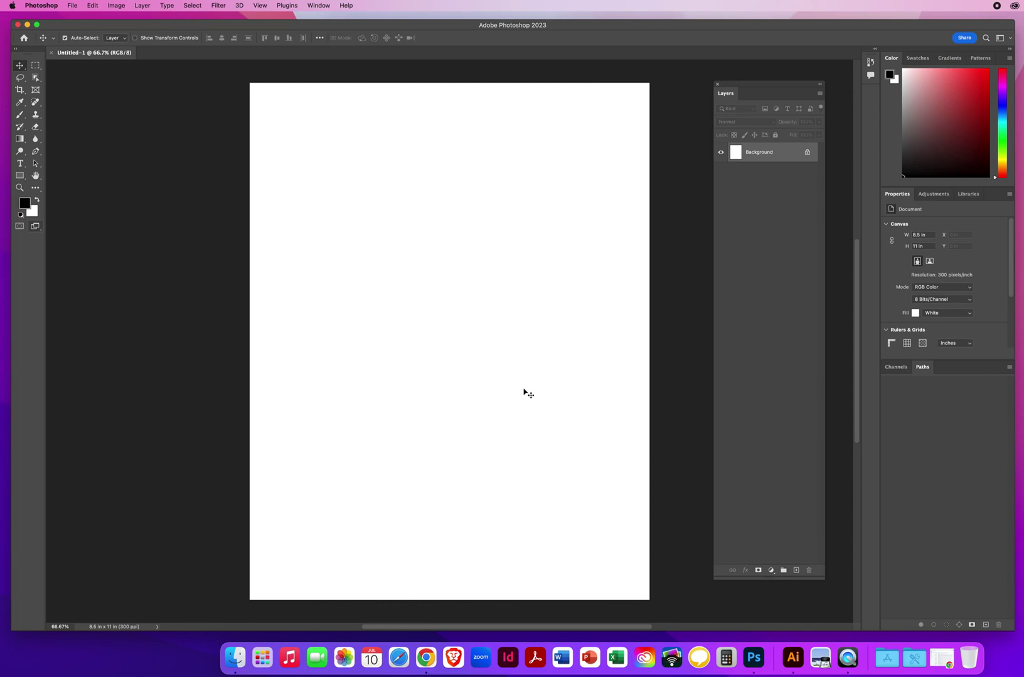
key(f)
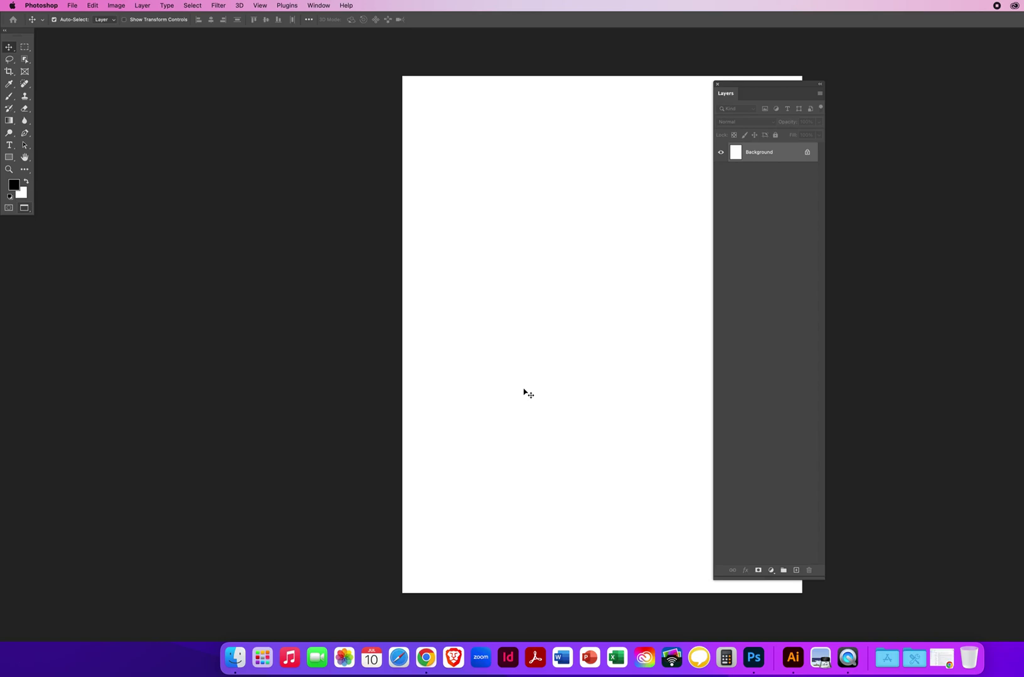
key(f)
key(f)
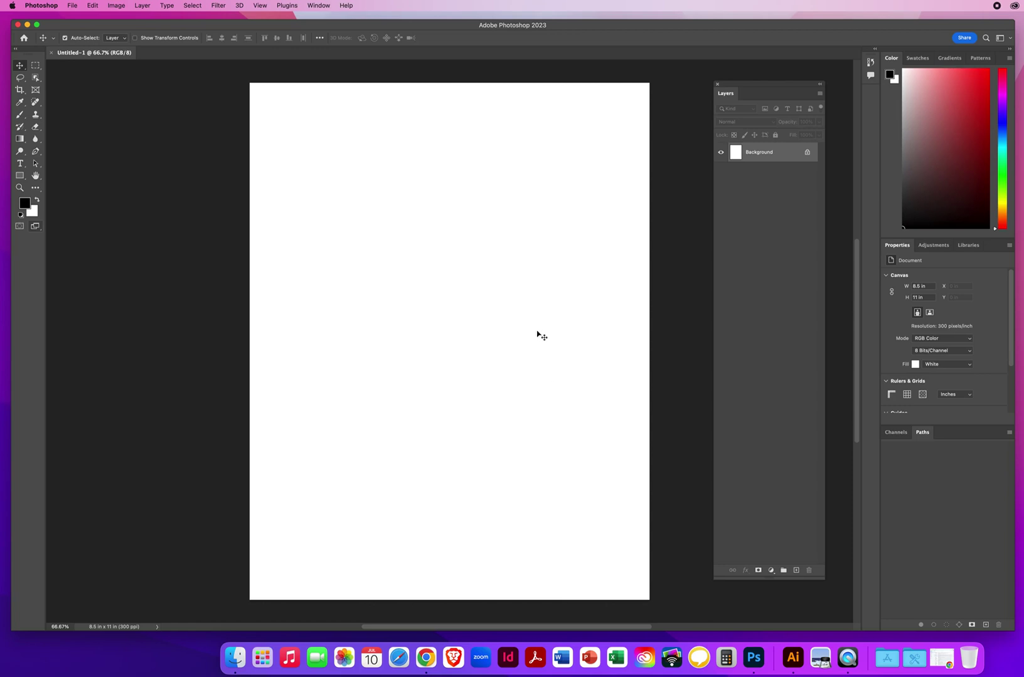
Pan the blank Untitled-1 page left with the spacebar Hand tool.
drag(487, 336, 427, 338)
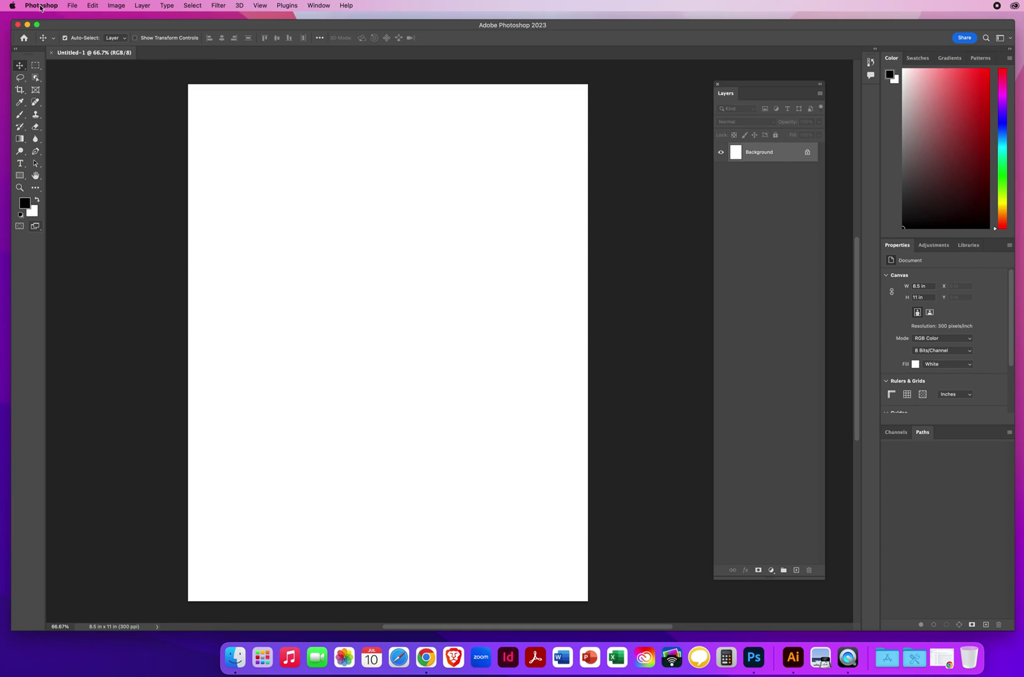
click(40, 7)
mouse_move(41, 42)
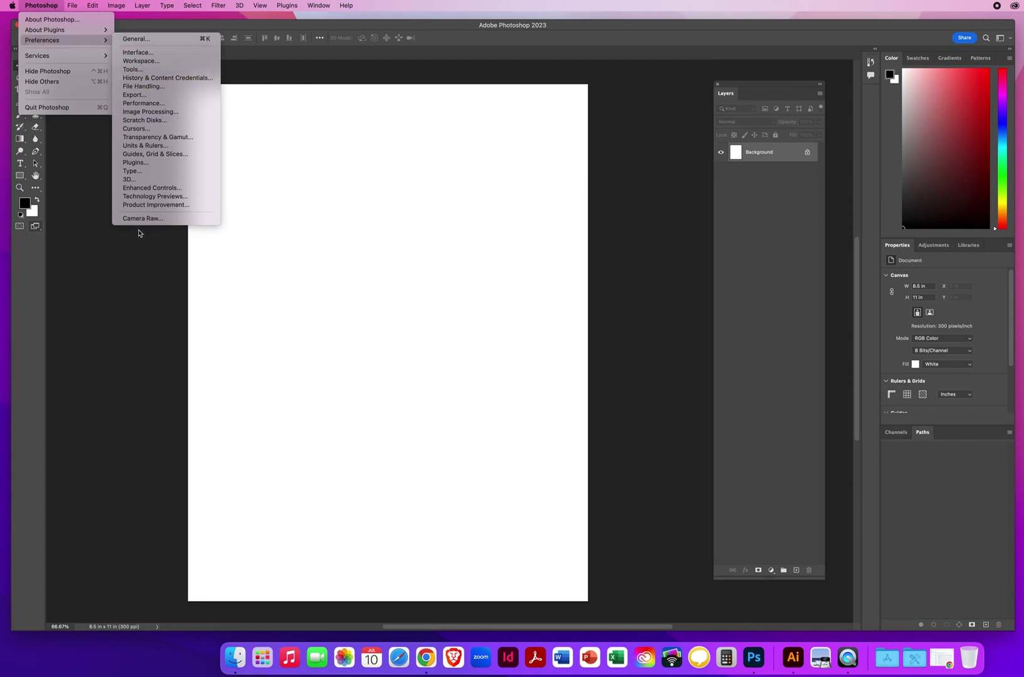
click(75, 183)
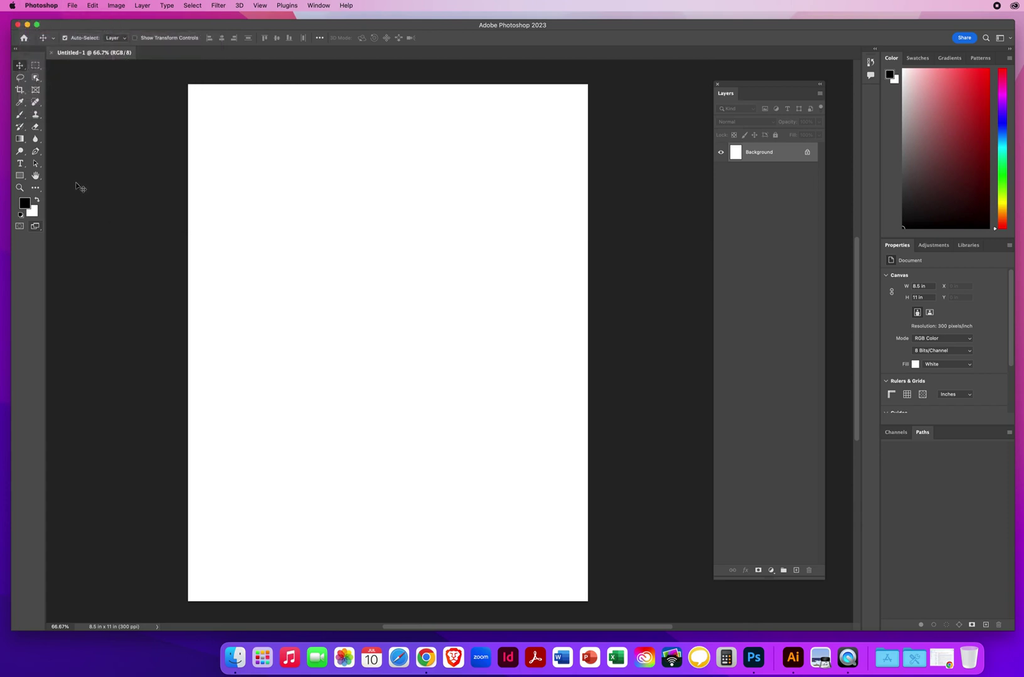
click(93, 6)
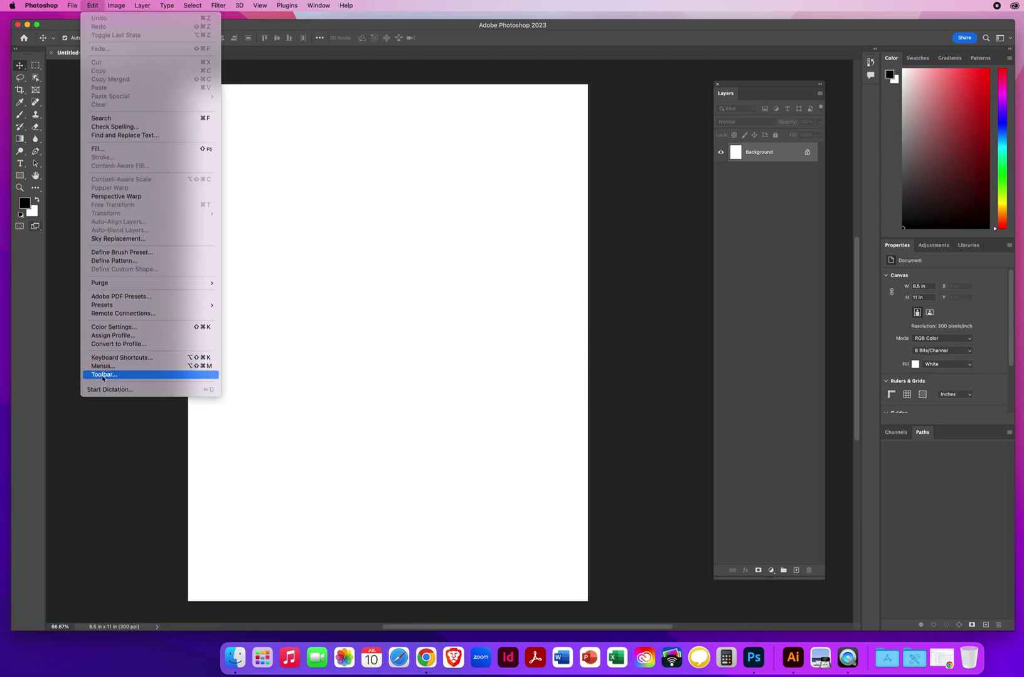
click(304, 193)
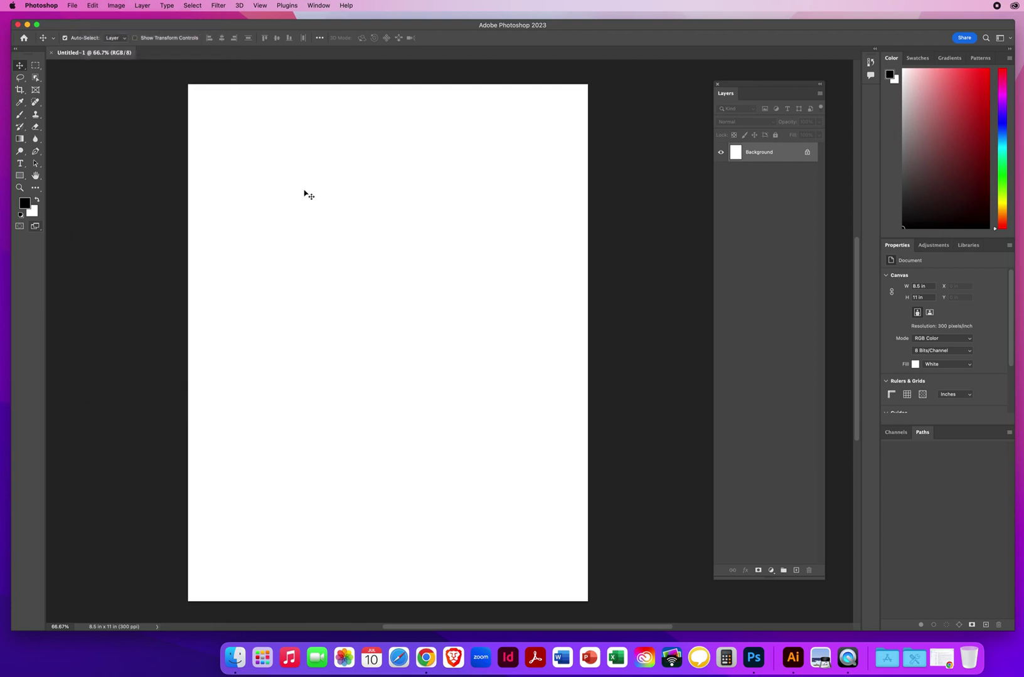
click(37, 4)
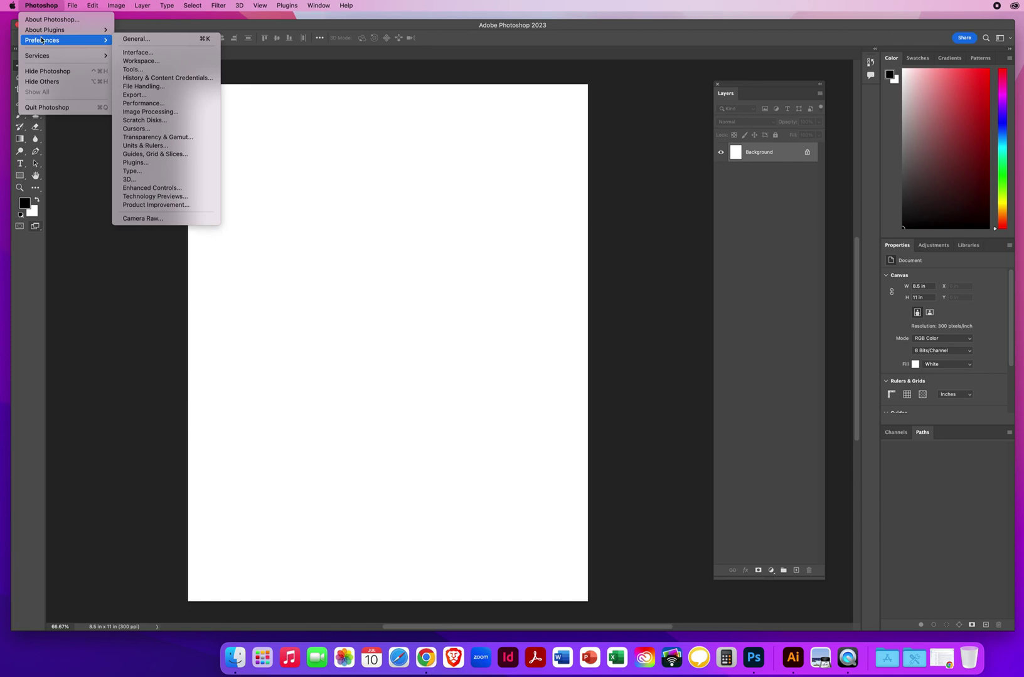
mouse_move(94, 6)
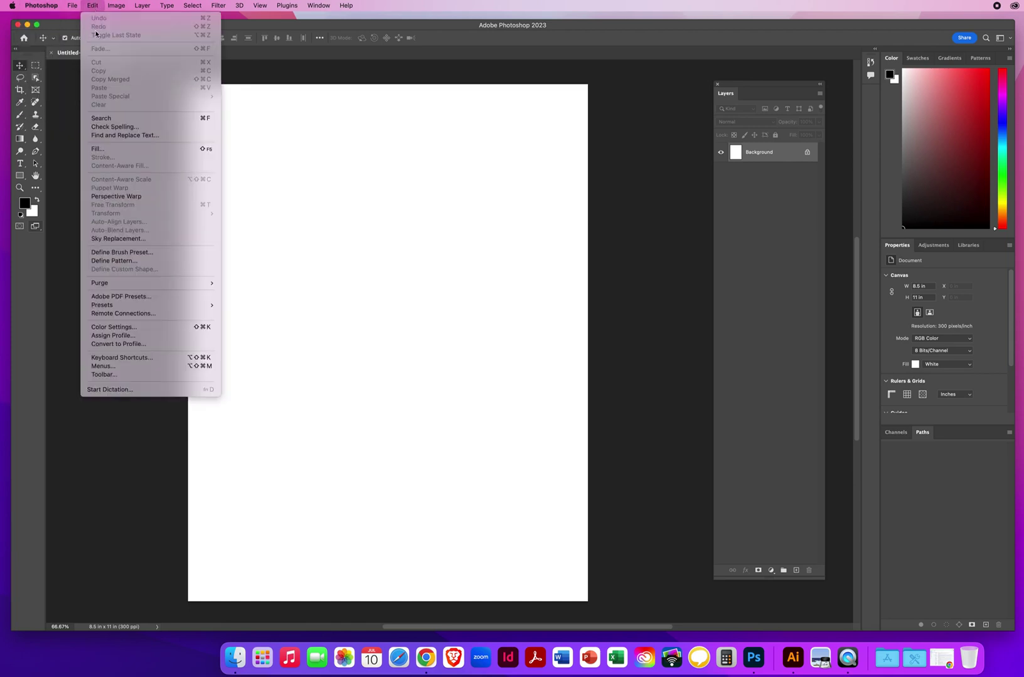
click(152, 458)
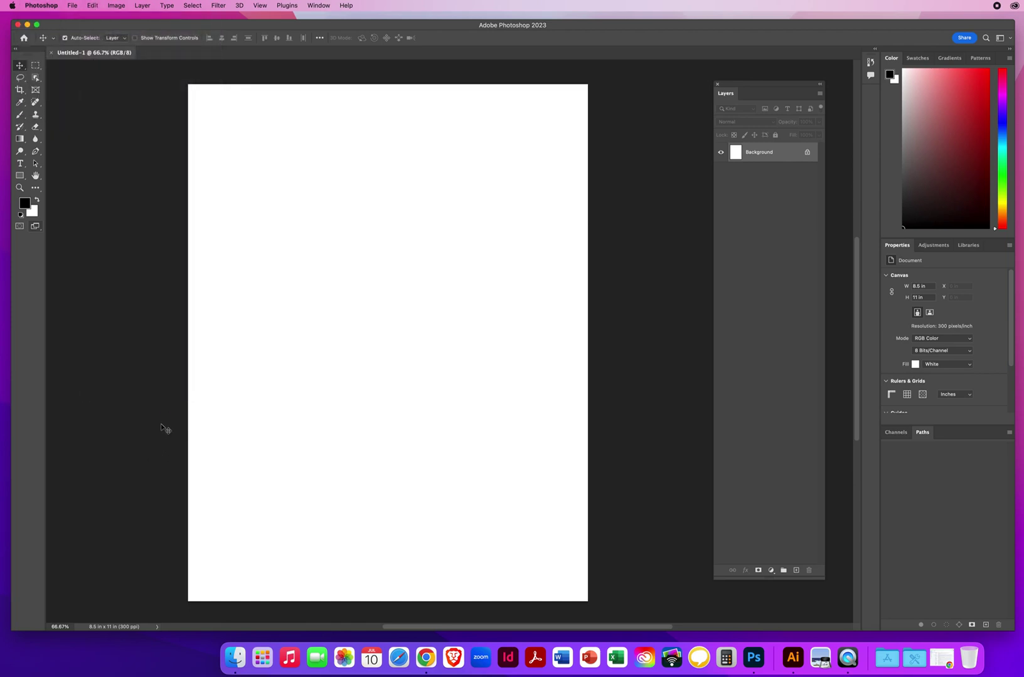